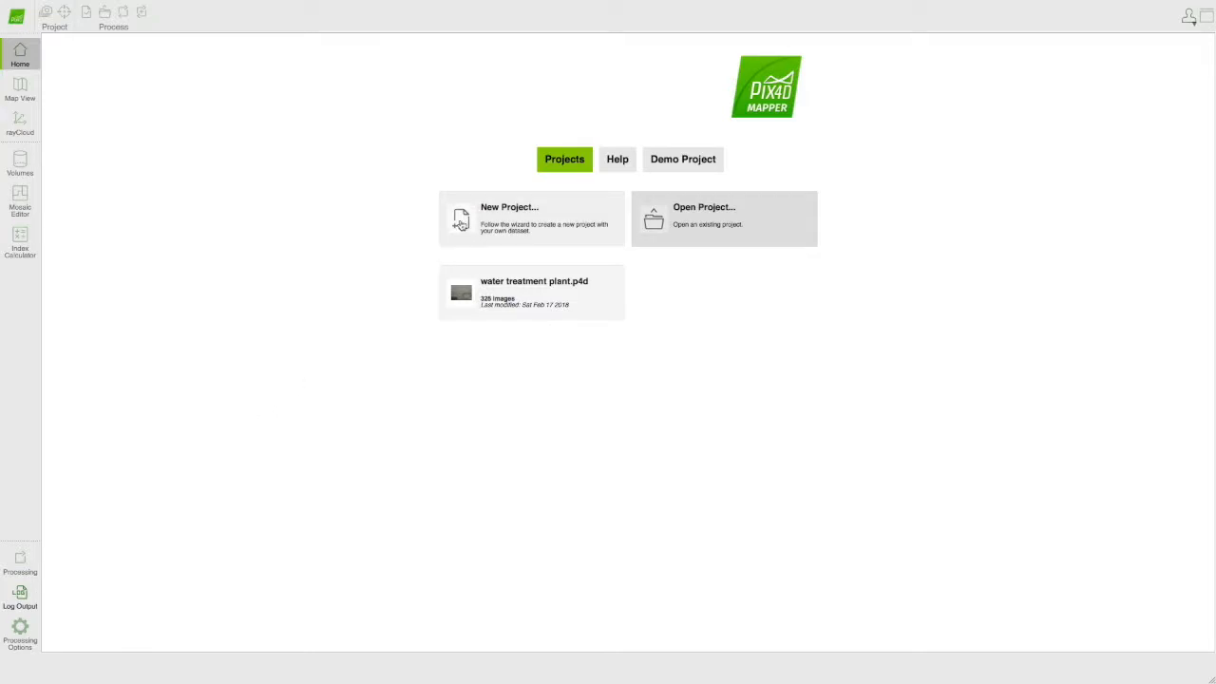
Start a new project and set its location to the pix4d Setup folder on the Desktop
{"action": "left_click", "coordinate": [511, 208]}
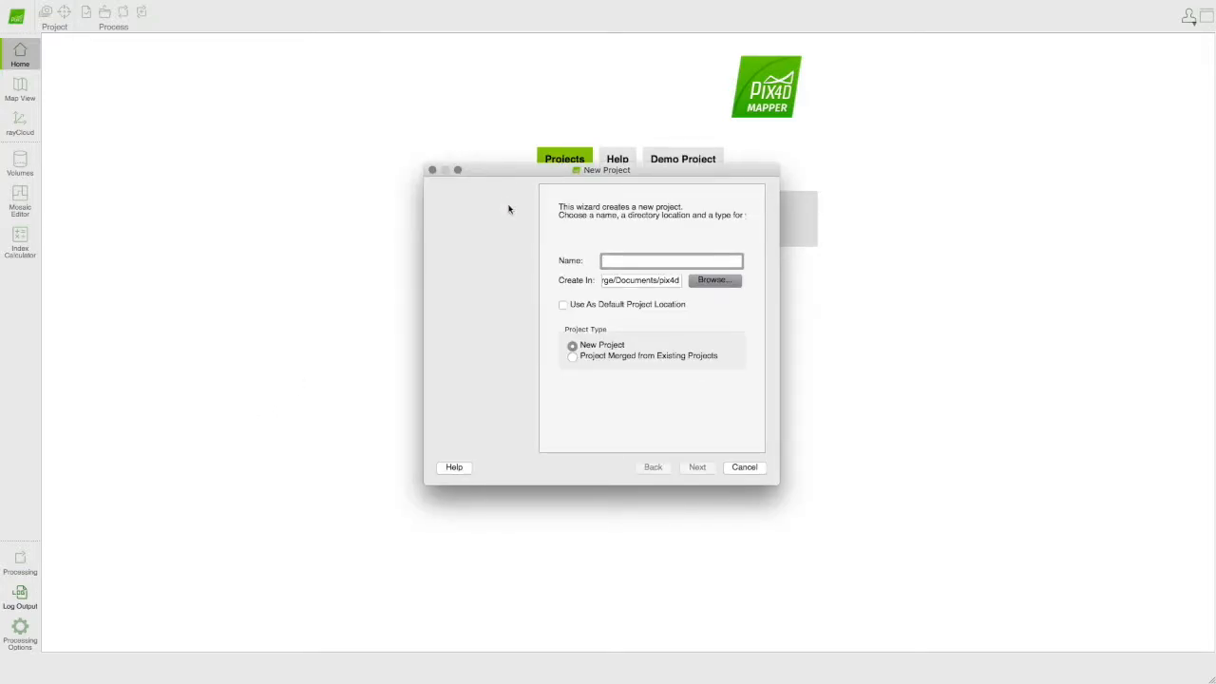
{"action": "left_click", "coordinate": [714, 281]}
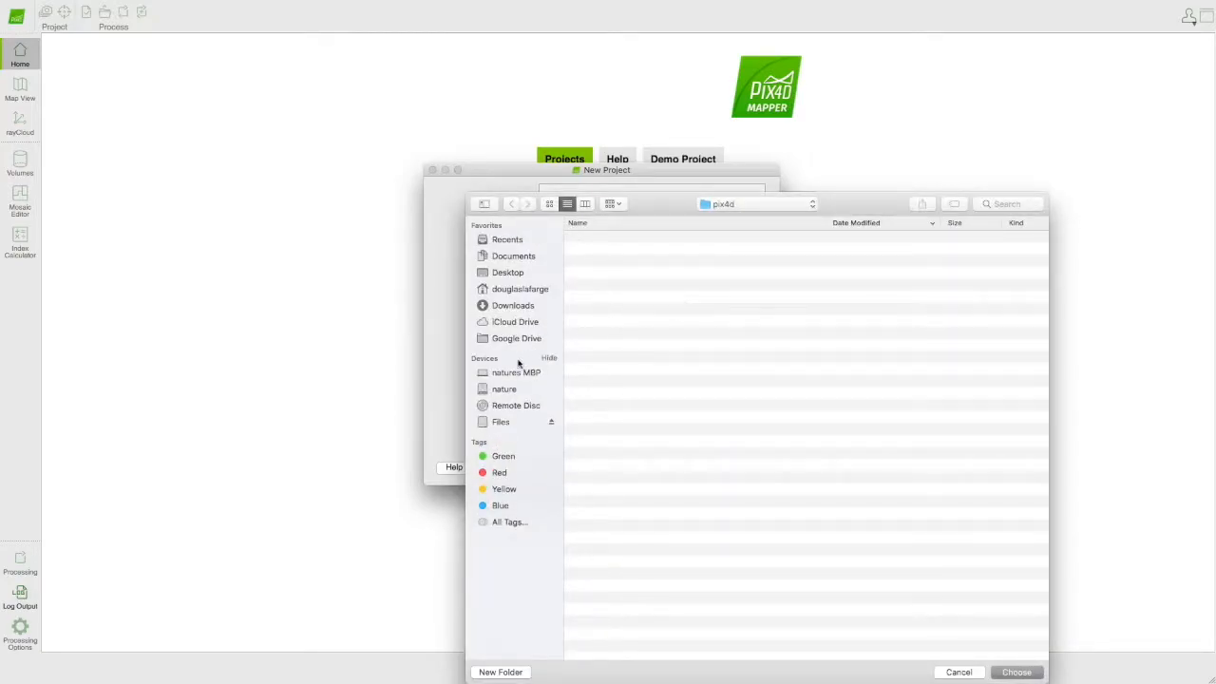
{"action": "left_click", "coordinate": [514, 276]}
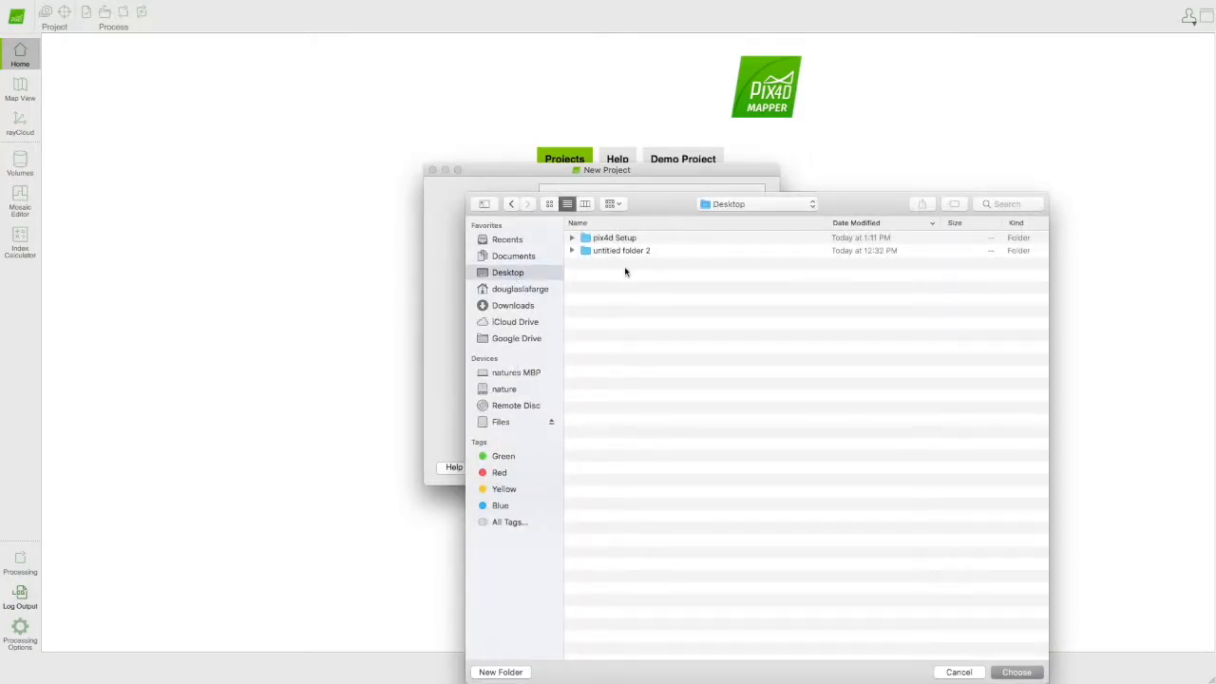
{"action": "double_click", "coordinate": [619, 239]}
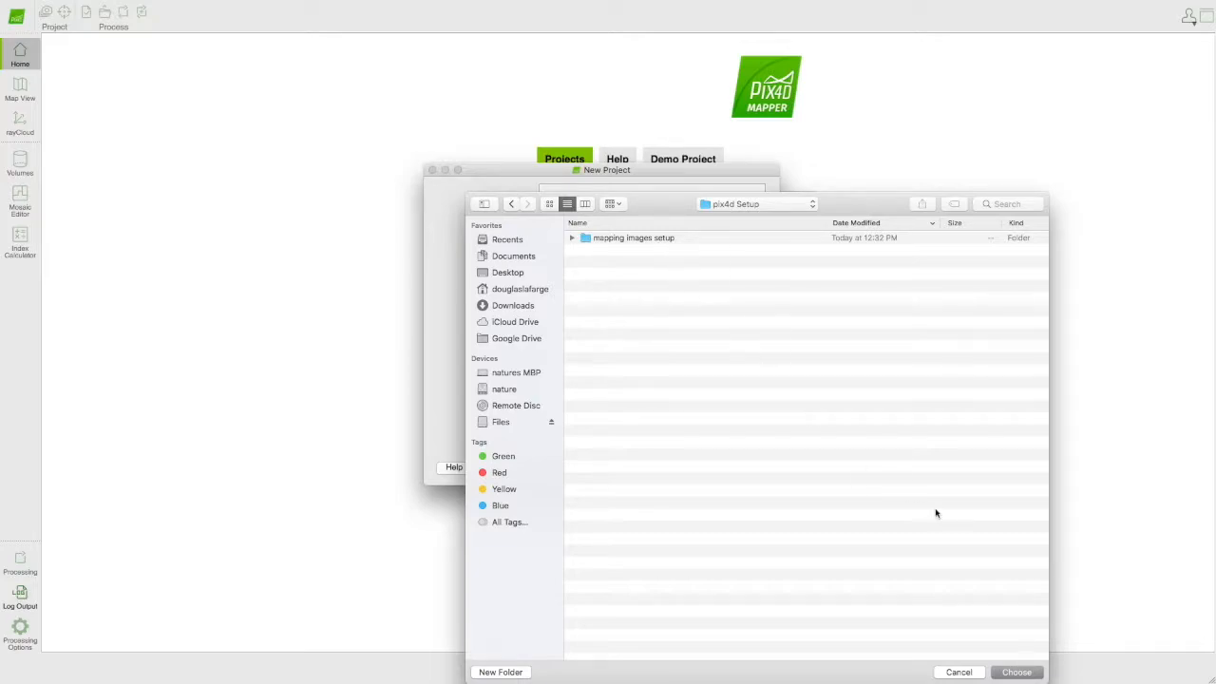
{"action": "left_click", "coordinate": [1015, 673]}
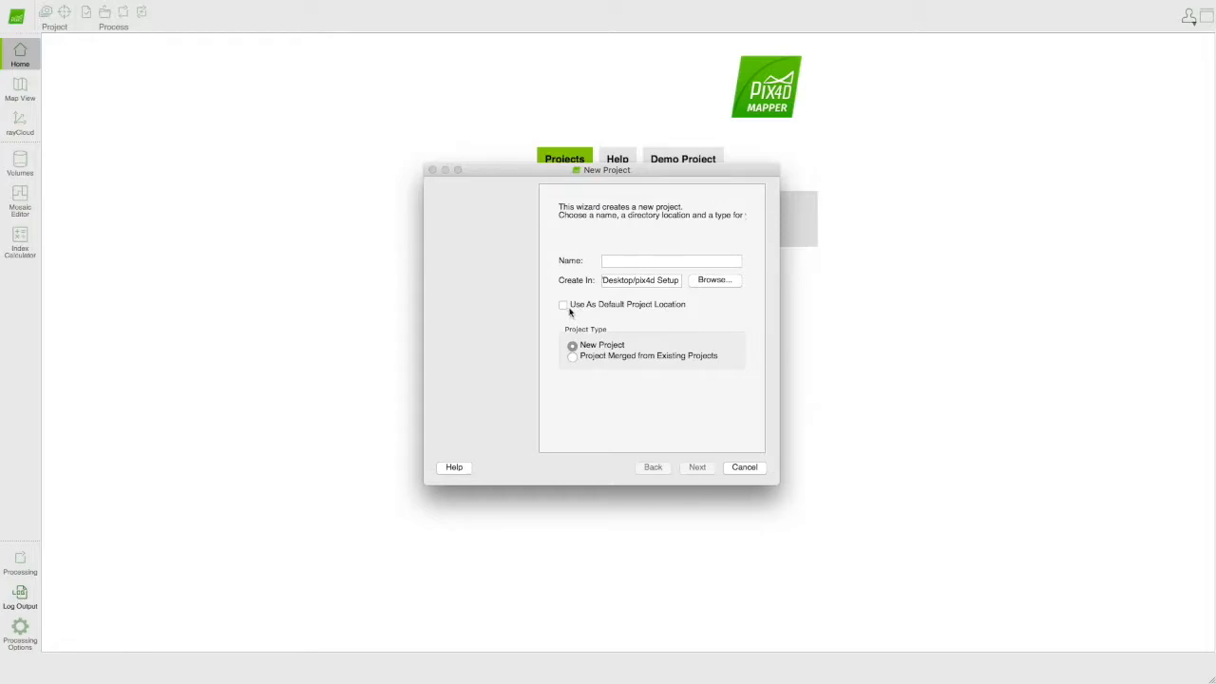
Name the new project initial_setup and continue to the image selection
{"action": "left_click", "coordinate": [618, 262]}
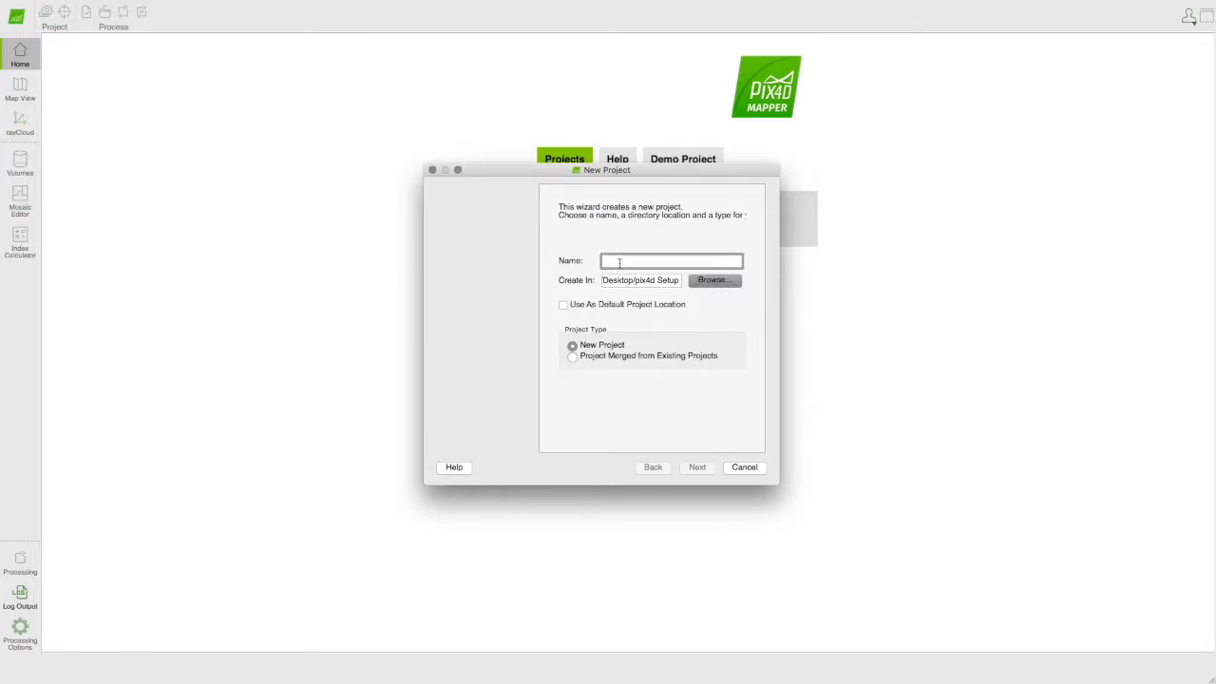
{"action": "type", "text": "initi"}
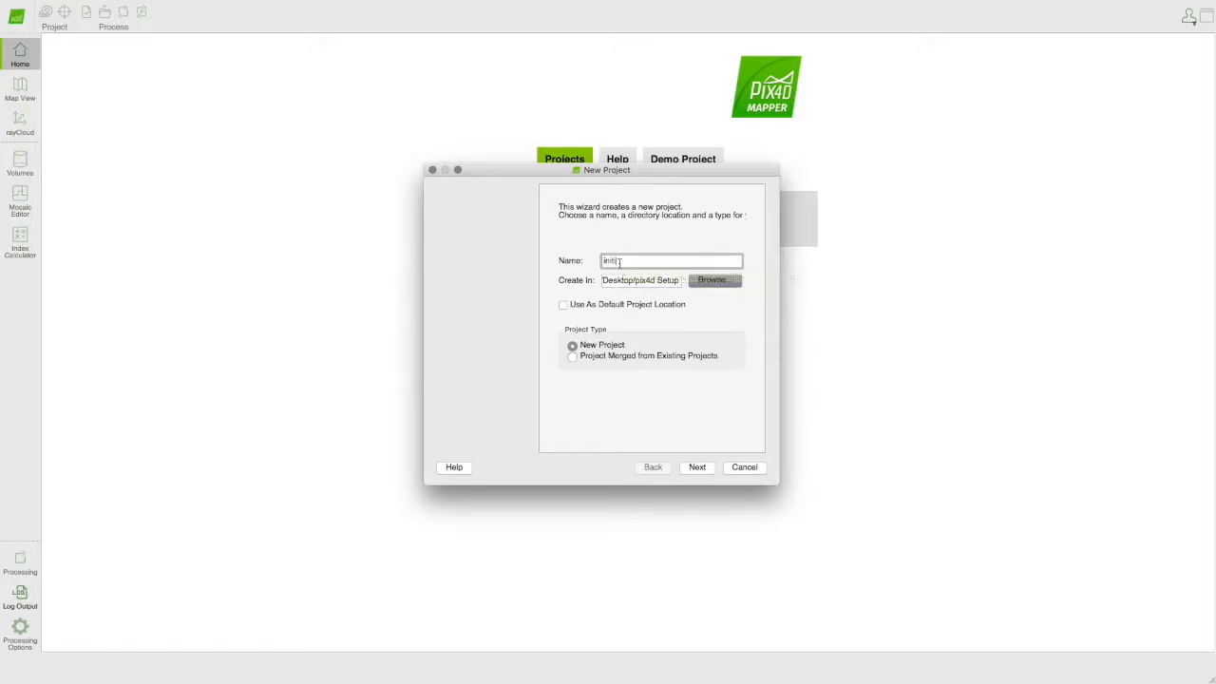
{"action": "type", "text": "al_setup"}
{"action": "left_click", "coordinate": [697, 467]}
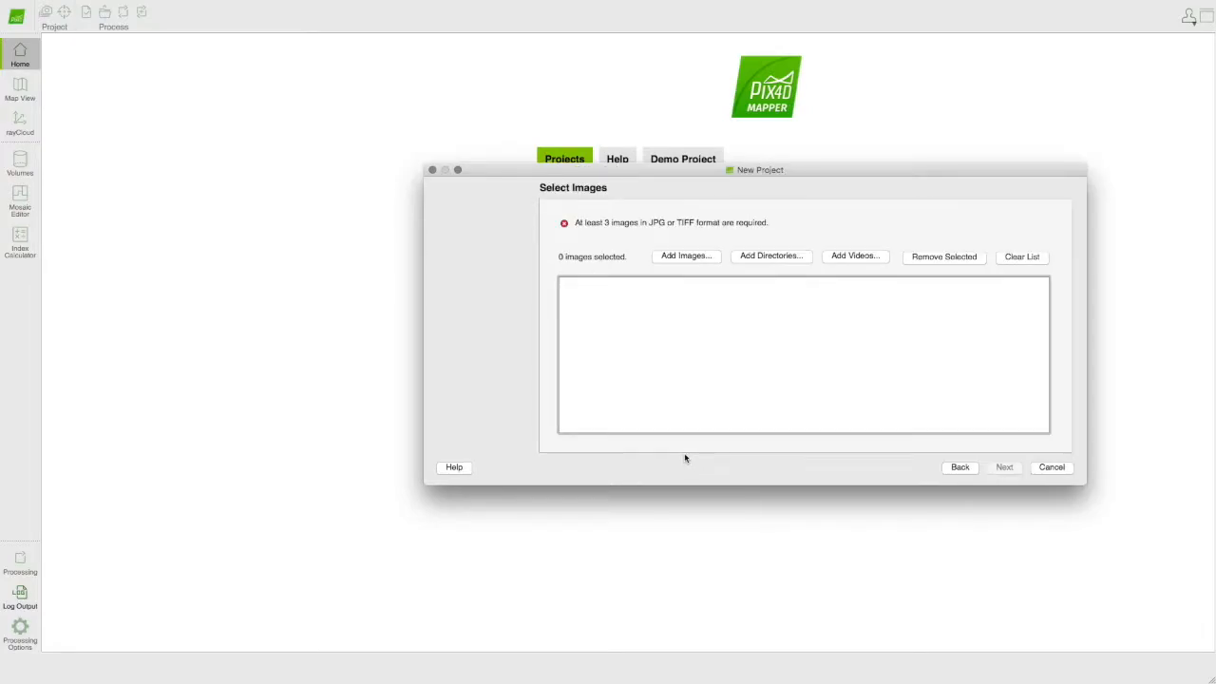
Add all JPG images from DJI_0384 through DJI_0177 in the mapping images setup folder and continue to the image properties
{"action": "left_click", "coordinate": [684, 258]}
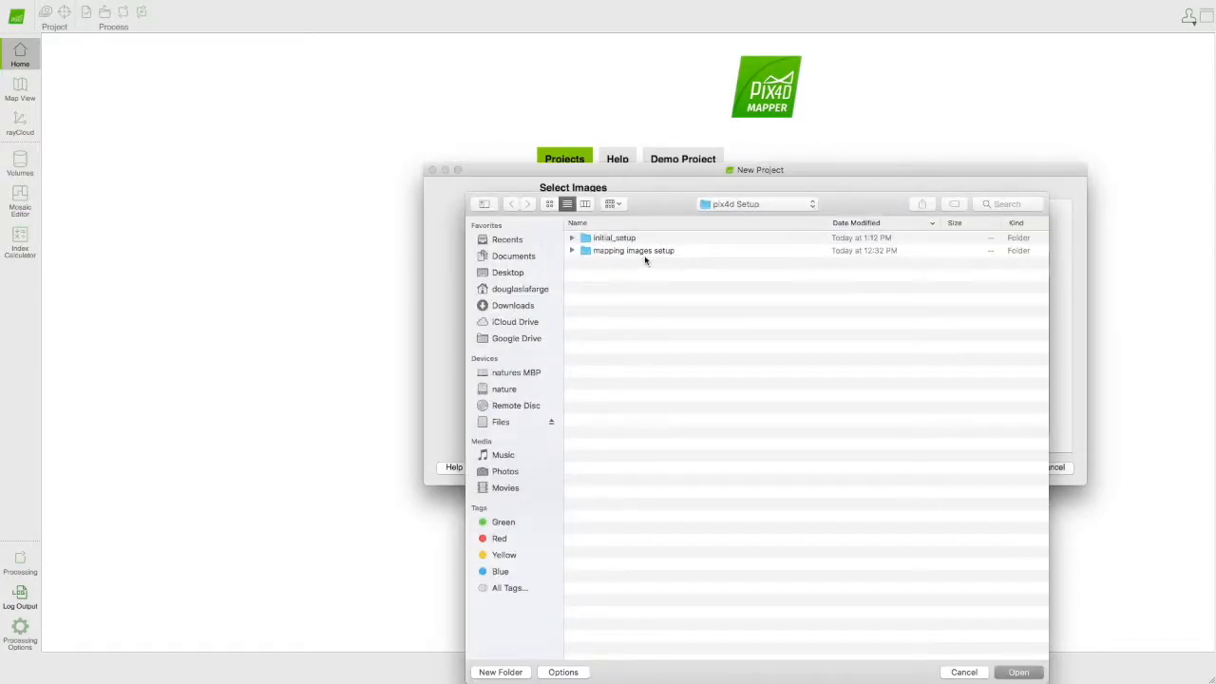
{"action": "double_click", "coordinate": [634, 251]}
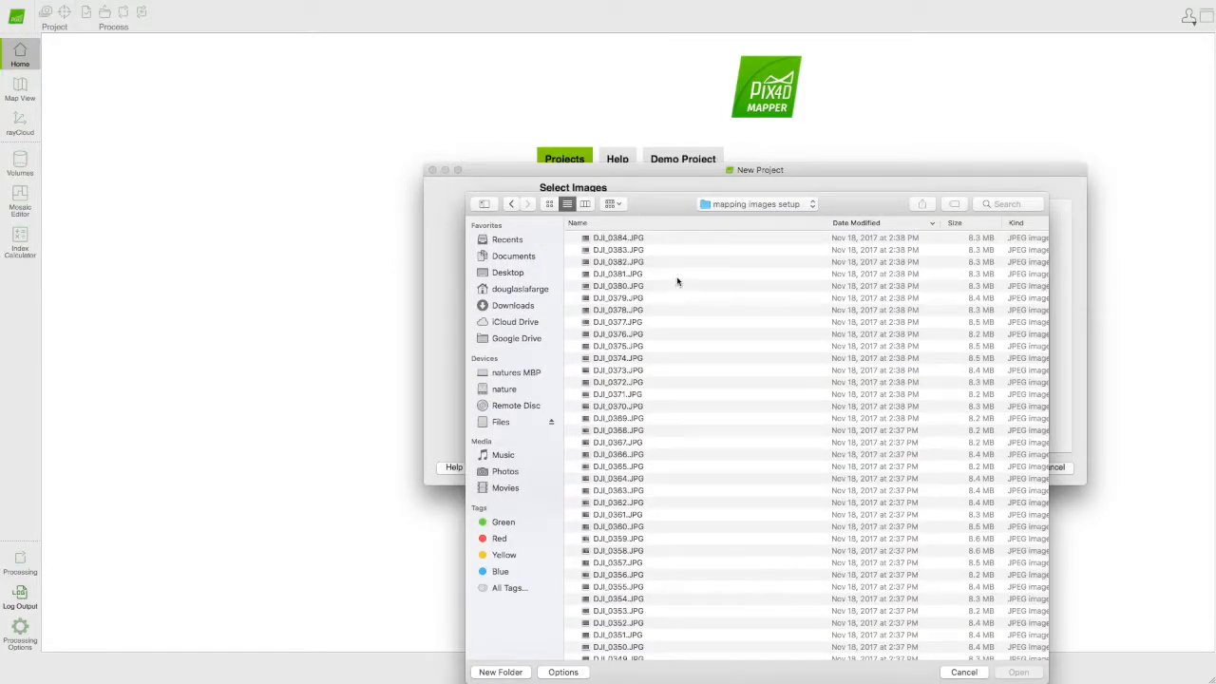
{"action": "left_click", "coordinate": [766, 205]}
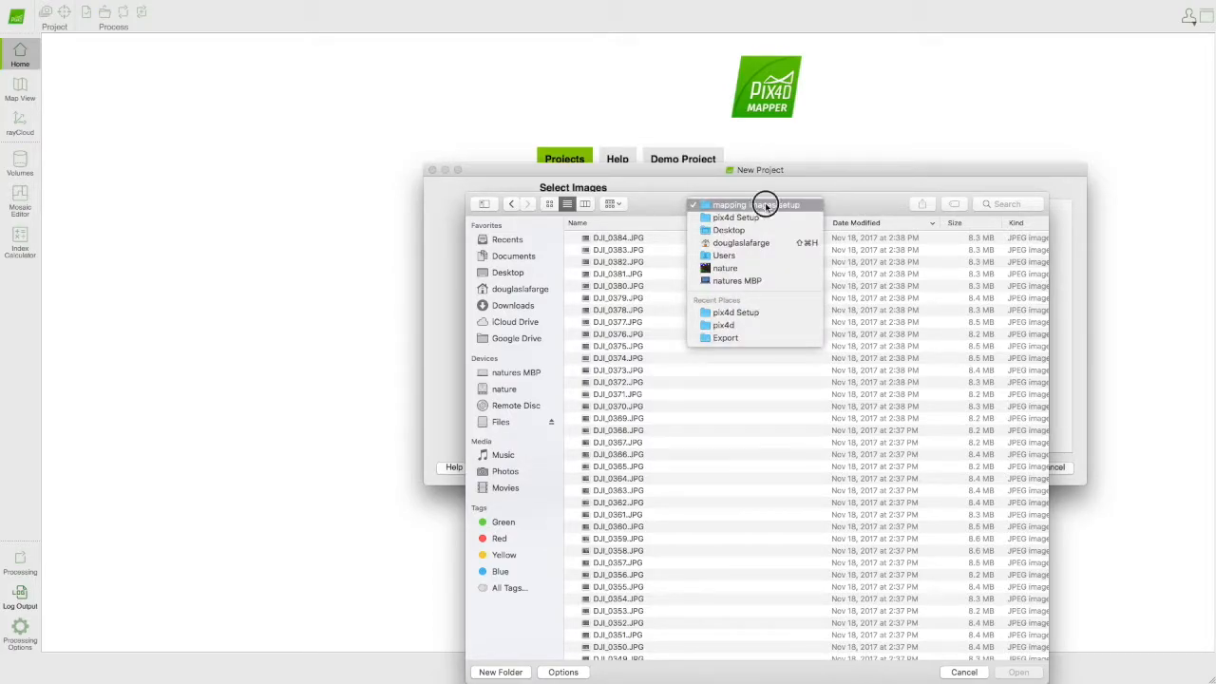
{"action": "left_click", "coordinate": [766, 205]}
{"action": "left_click", "coordinate": [639, 239]}
{"action": "scroll", "coordinate": [814, 424], "scroll_direction": "down", "scroll_amount": 20}
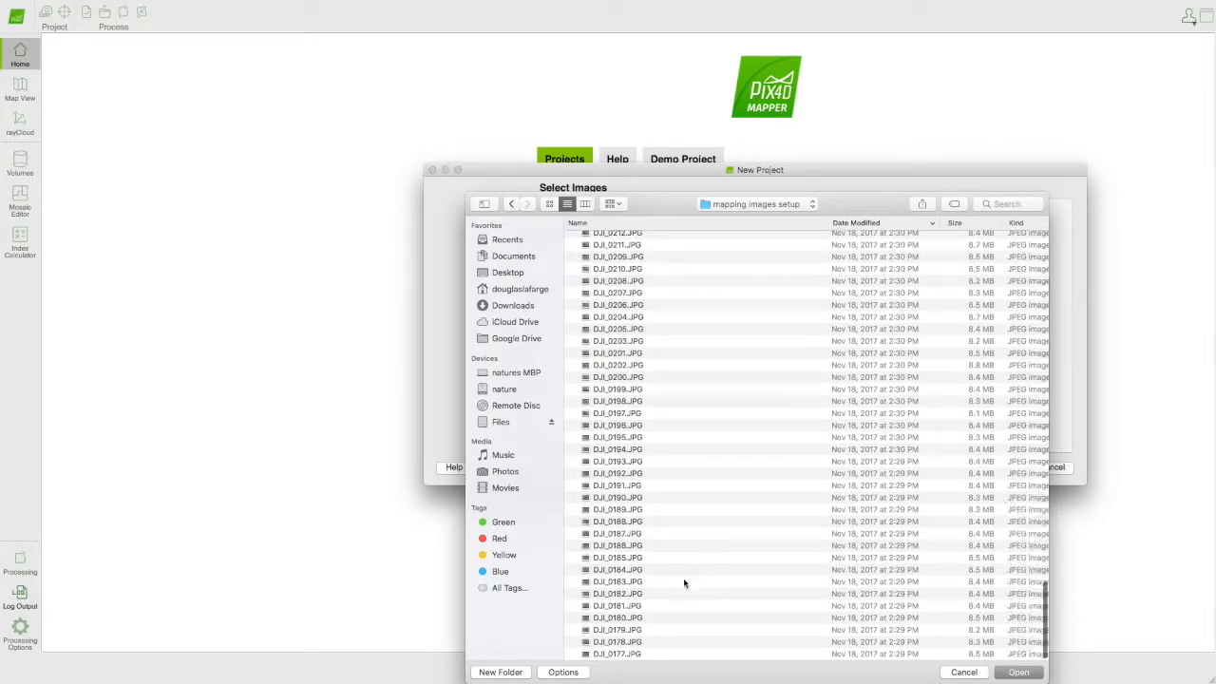
{"action": "left_click", "coordinate": [625, 655], "text": "shift"}
{"action": "left_click", "coordinate": [1018, 672]}
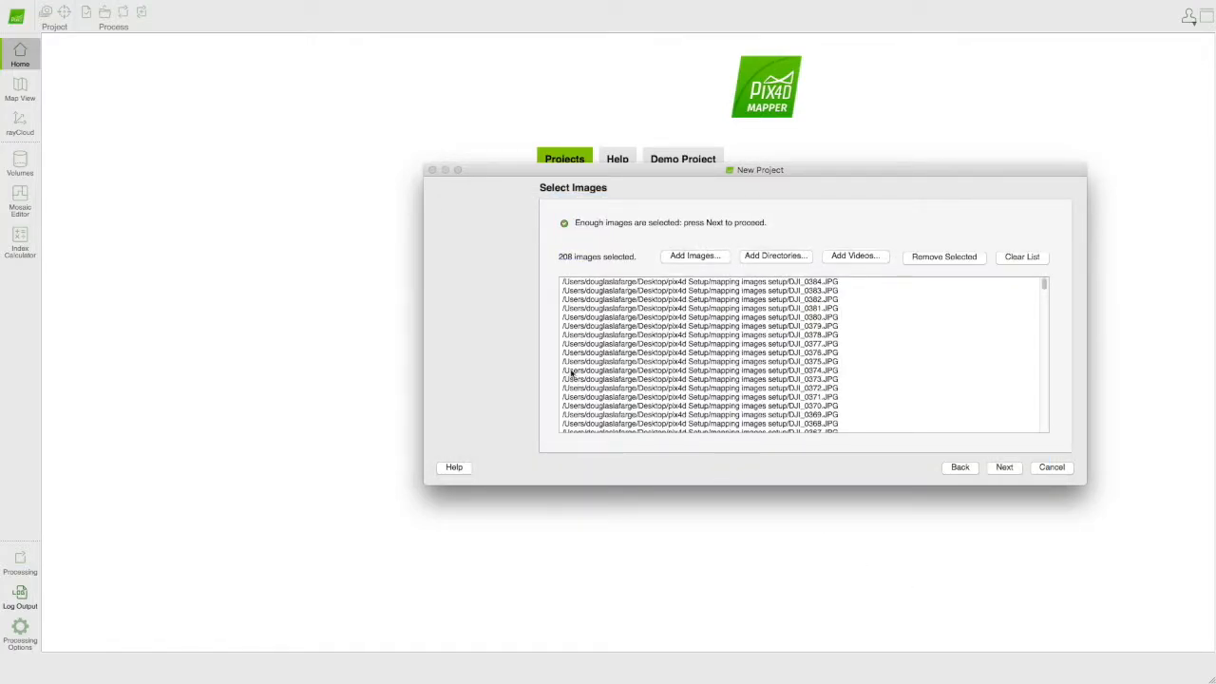
{"action": "left_click", "coordinate": [1004, 468]}
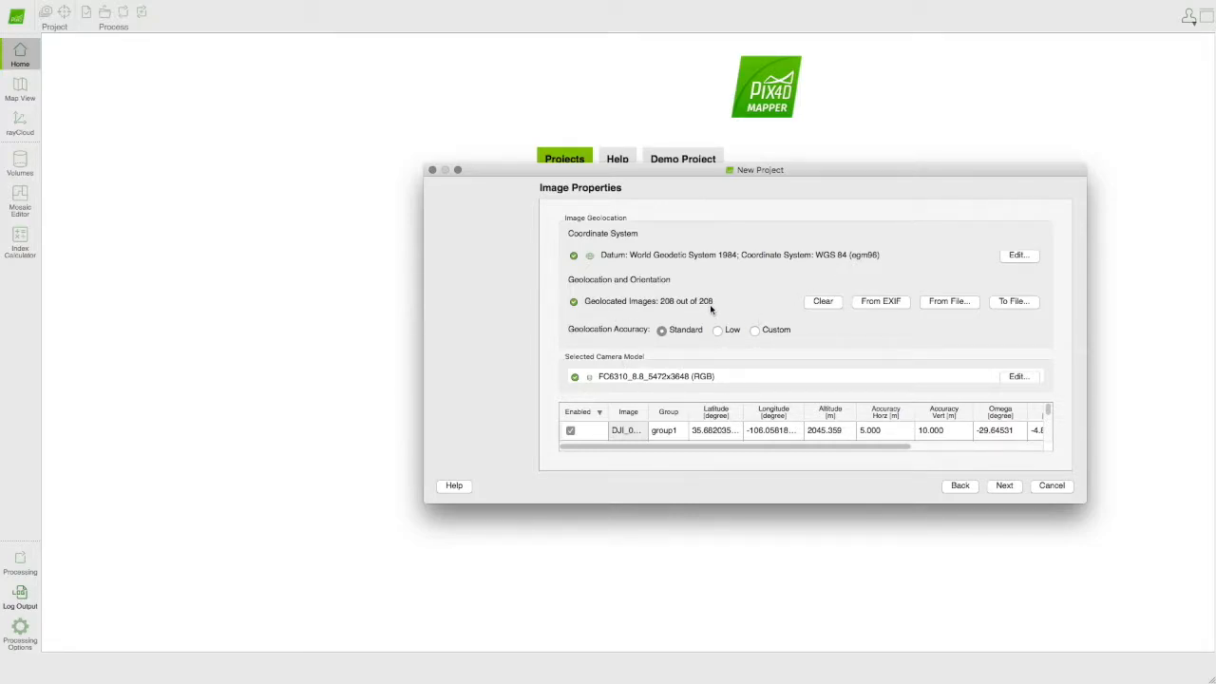
Accept the image properties, then keep metres and the auto-detected WGS84 / UTM zone 13N as the output coordinate system
{"action": "scroll", "coordinate": [722, 428], "scroll_direction": "down", "scroll_amount": 1}
{"action": "scroll", "coordinate": [722, 428], "scroll_direction": "down", "scroll_amount": 1}
{"action": "left_click_drag", "start_coordinate": [1050, 415], "coordinate": [1048, 397]}
{"action": "left_click", "coordinate": [1005, 487]}
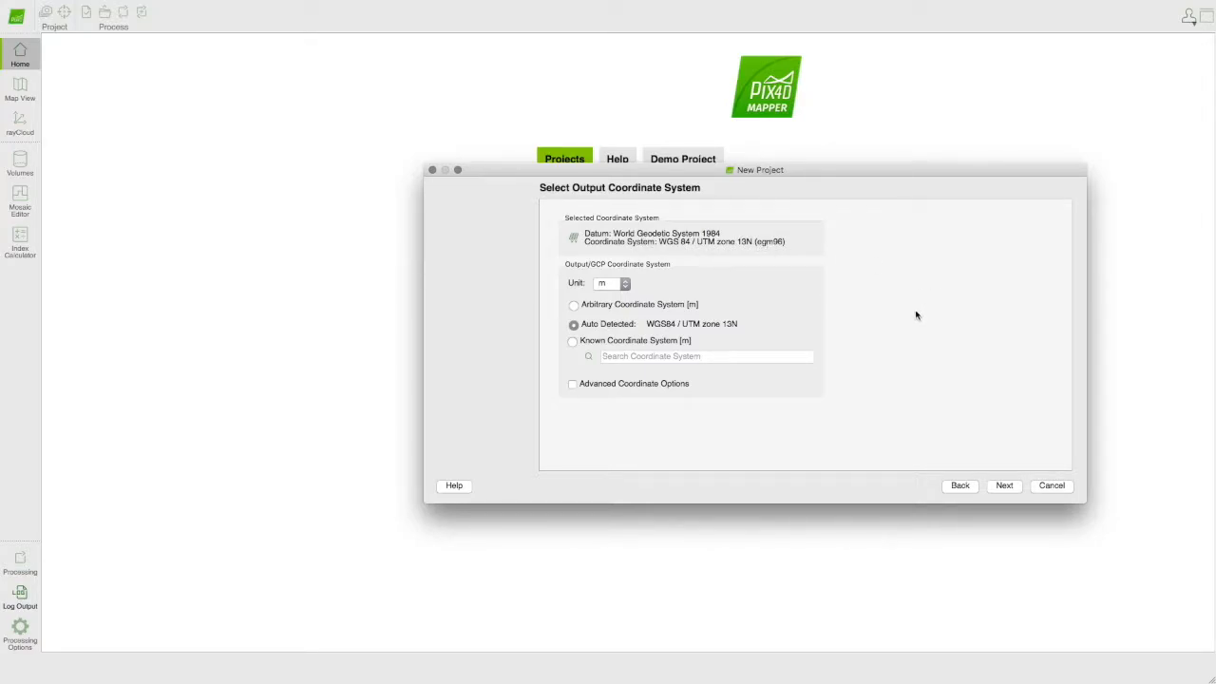
{"action": "left_click", "coordinate": [624, 284]}
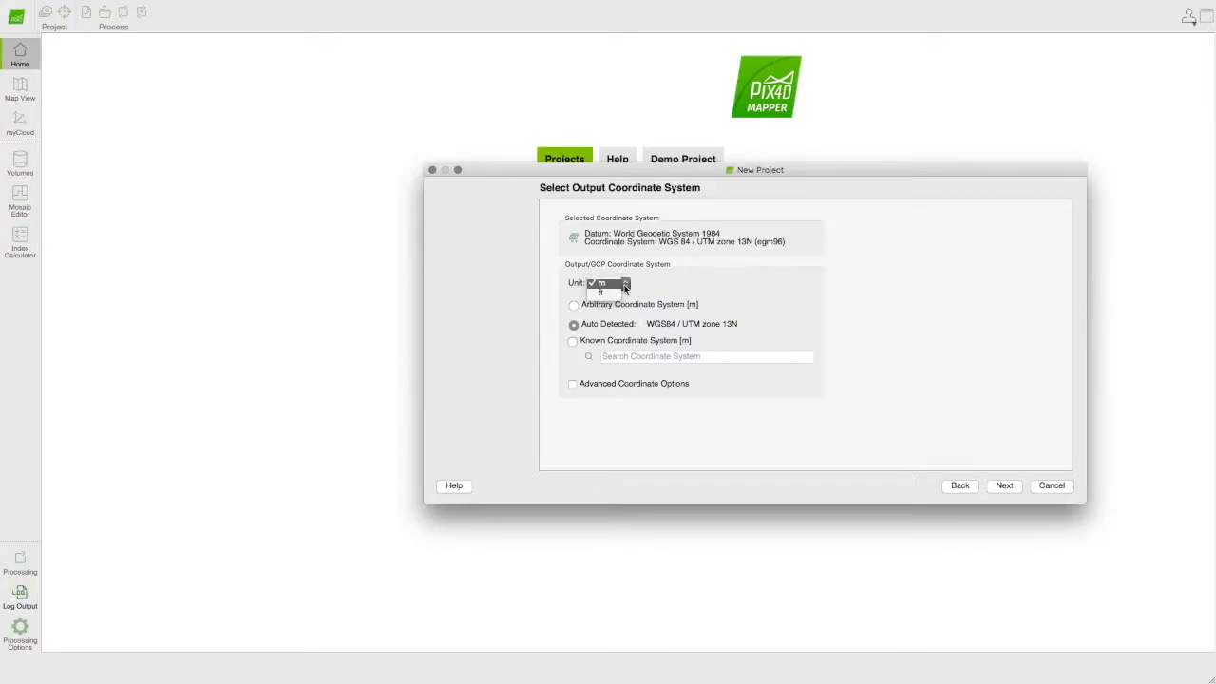
{"action": "left_click", "coordinate": [677, 278]}
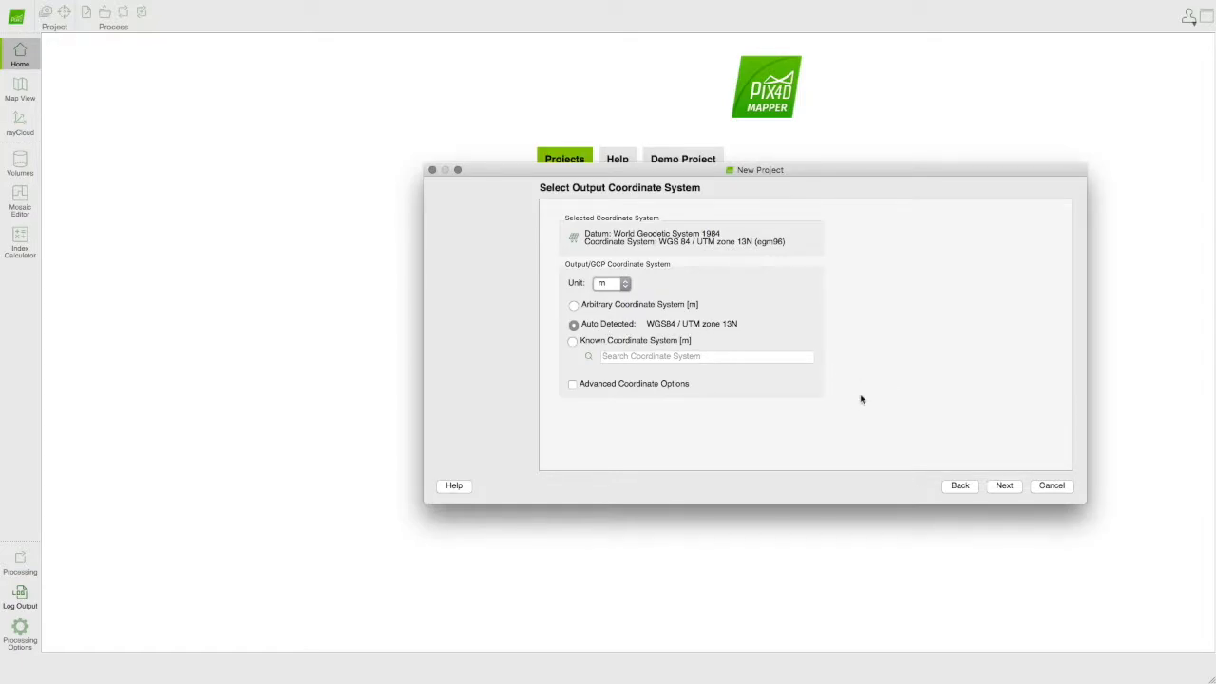
{"action": "left_click", "coordinate": [1005, 485]}
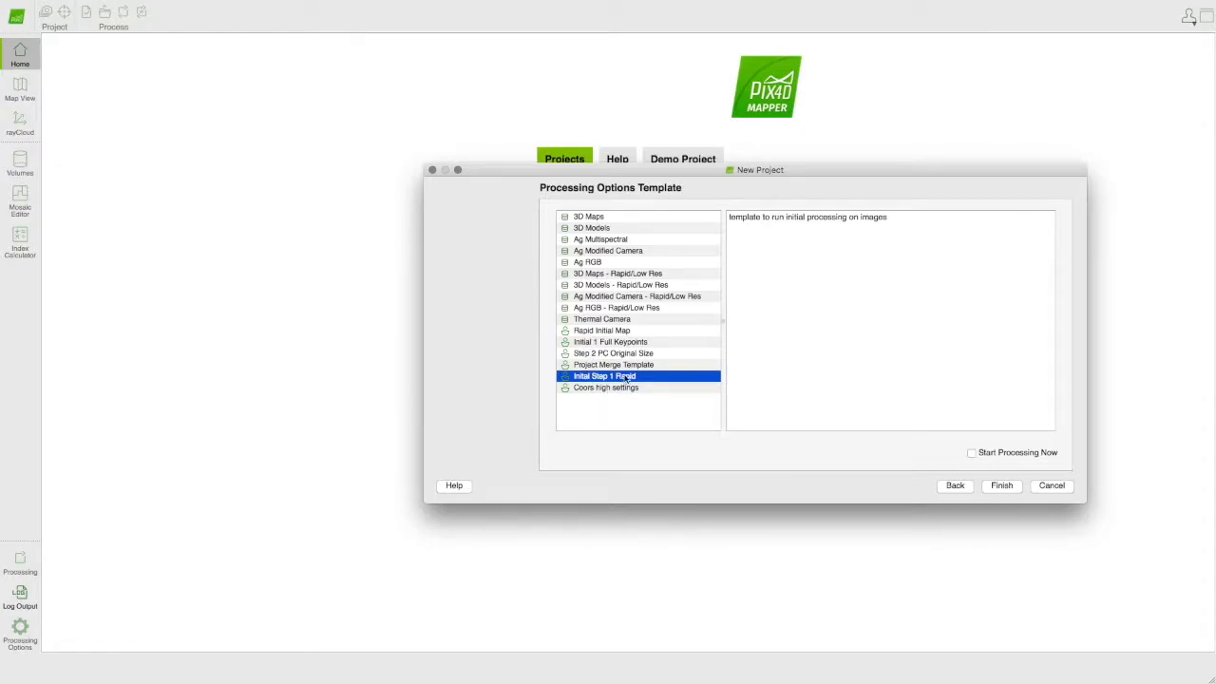
Finish creating the project with the 3D Maps processing template, without starting processing
{"action": "left_click", "coordinate": [613, 218]}
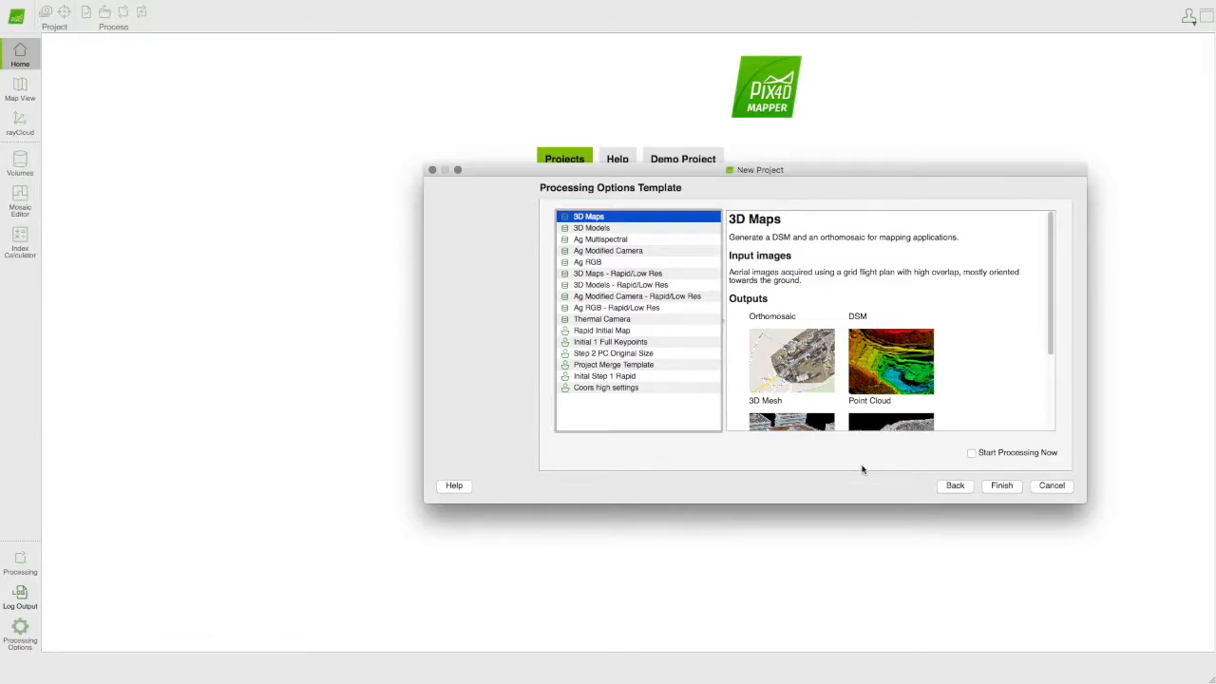
{"action": "left_click", "coordinate": [1000, 488]}
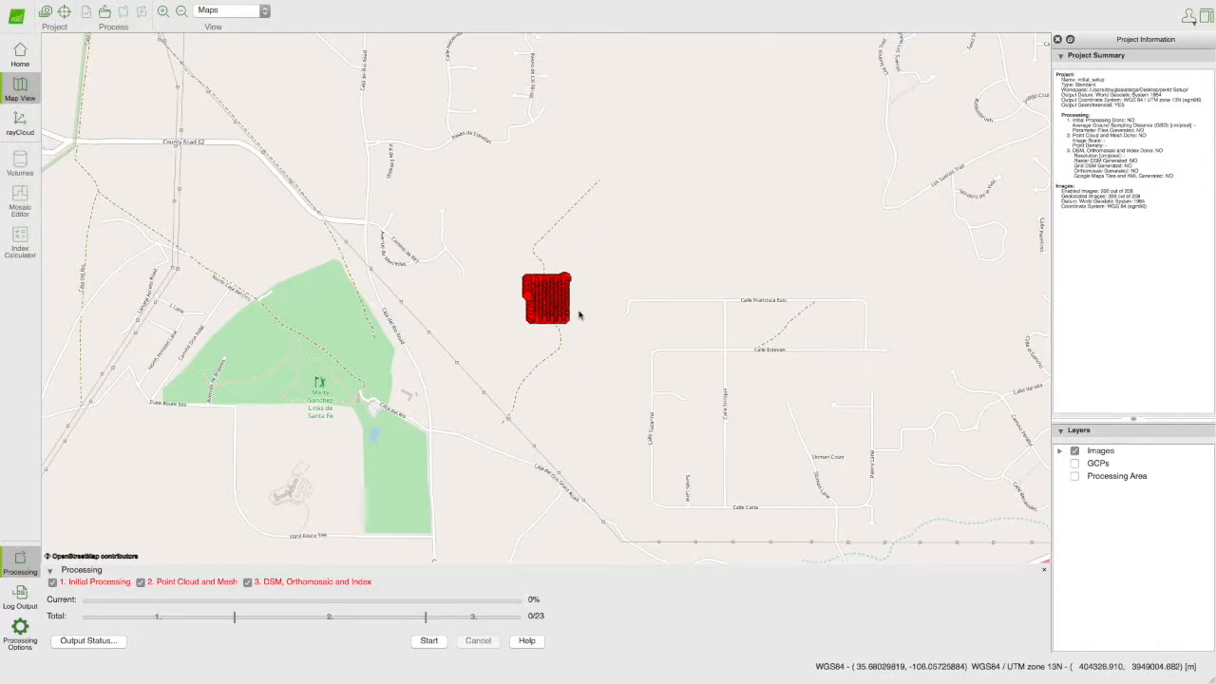
{"action": "scroll", "coordinate": [577, 313], "scroll_direction": "up", "scroll_amount": 5}
{"action": "left_click_drag", "start_coordinate": [532, 298], "coordinate": [820, 372]}
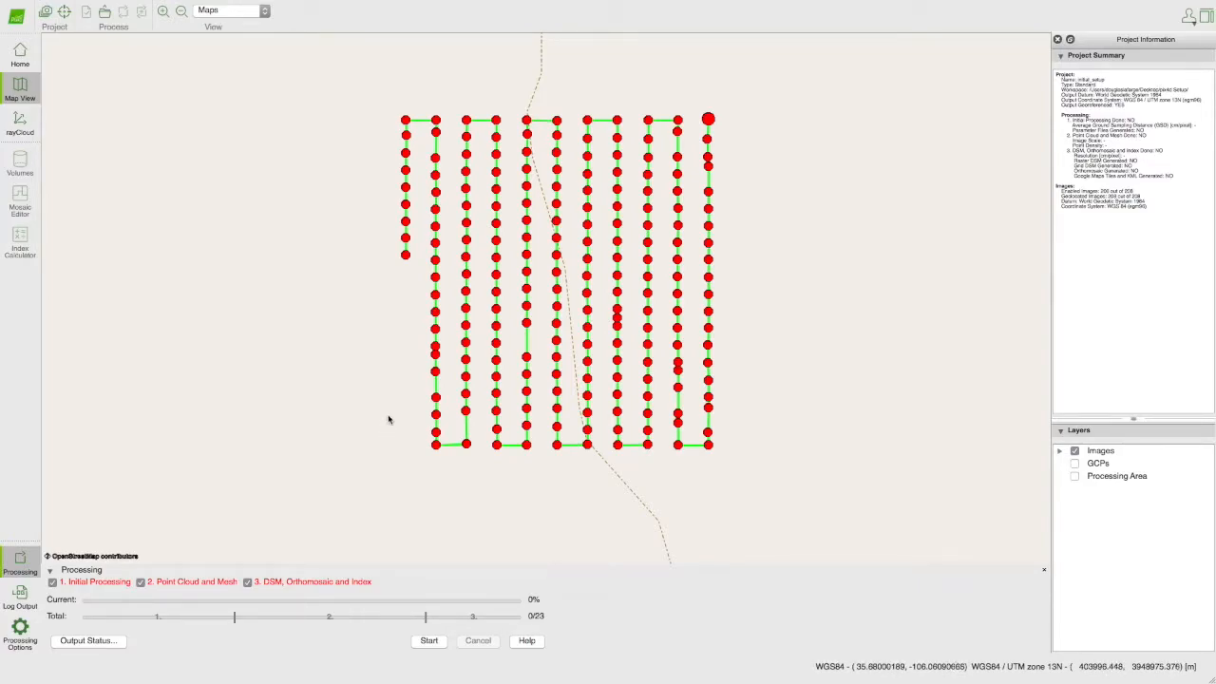
Show the log output together with the processing pane, arrange them horizontally and reduce their height
{"action": "left_click", "coordinate": [19, 560]}
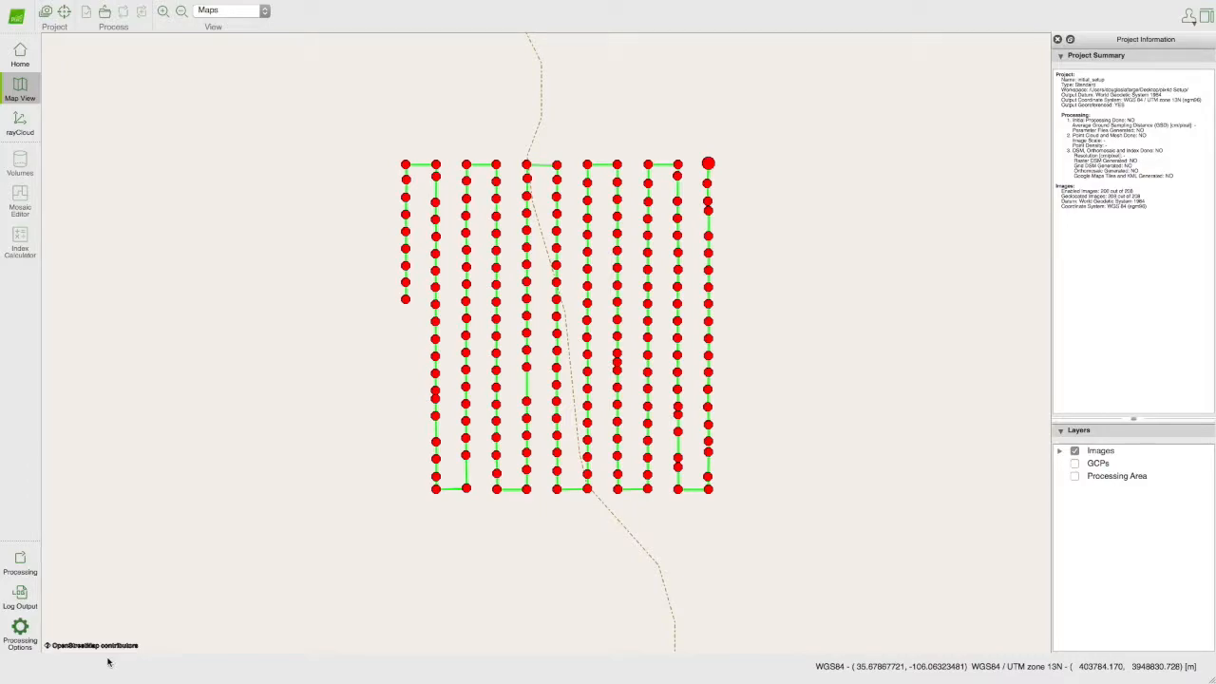
{"action": "left_click", "coordinate": [20, 563]}
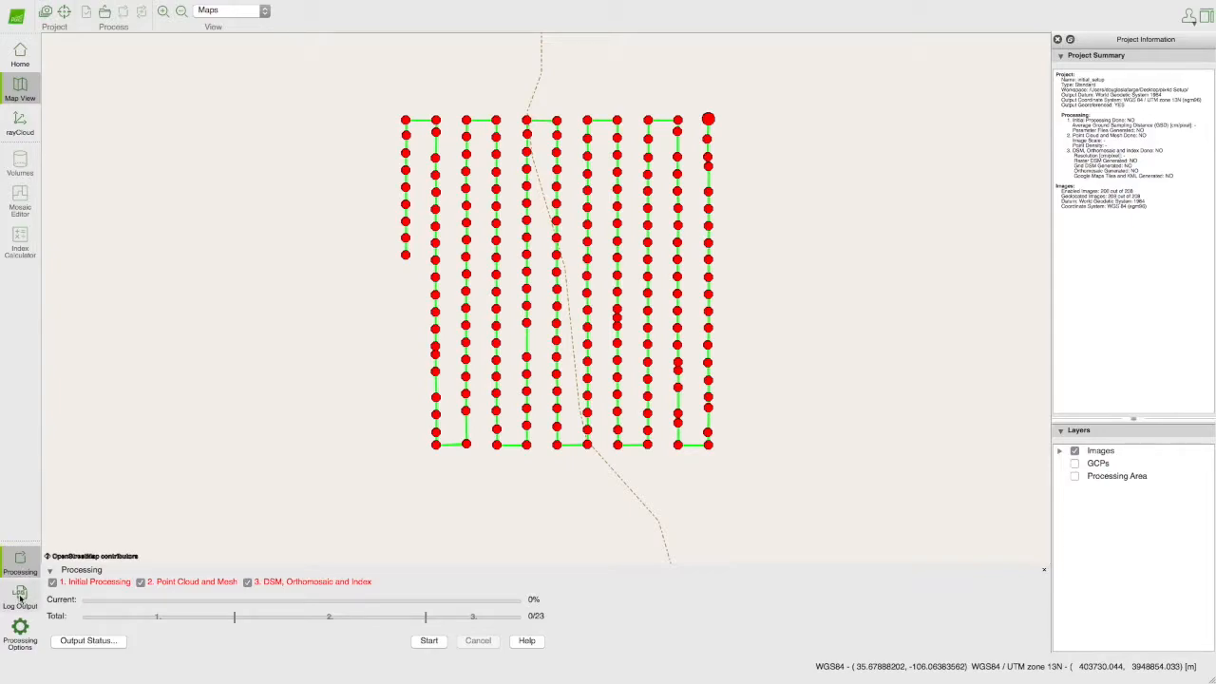
{"action": "left_click", "coordinate": [20, 597]}
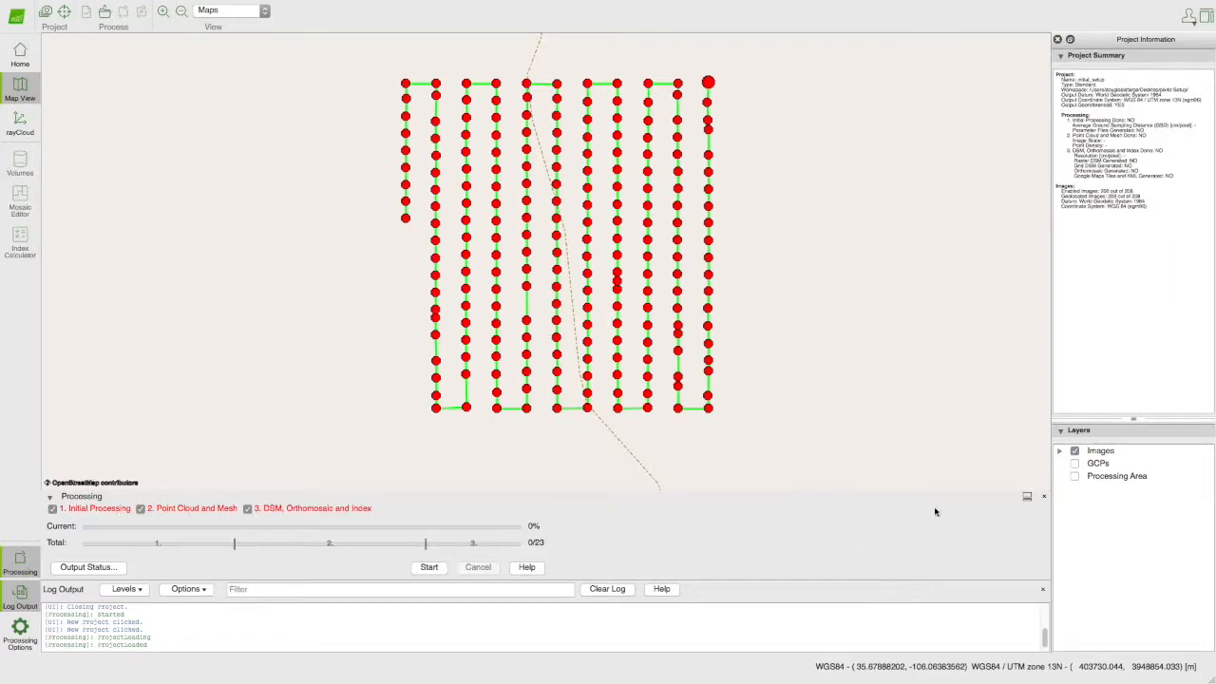
{"action": "left_click", "coordinate": [1028, 498]}
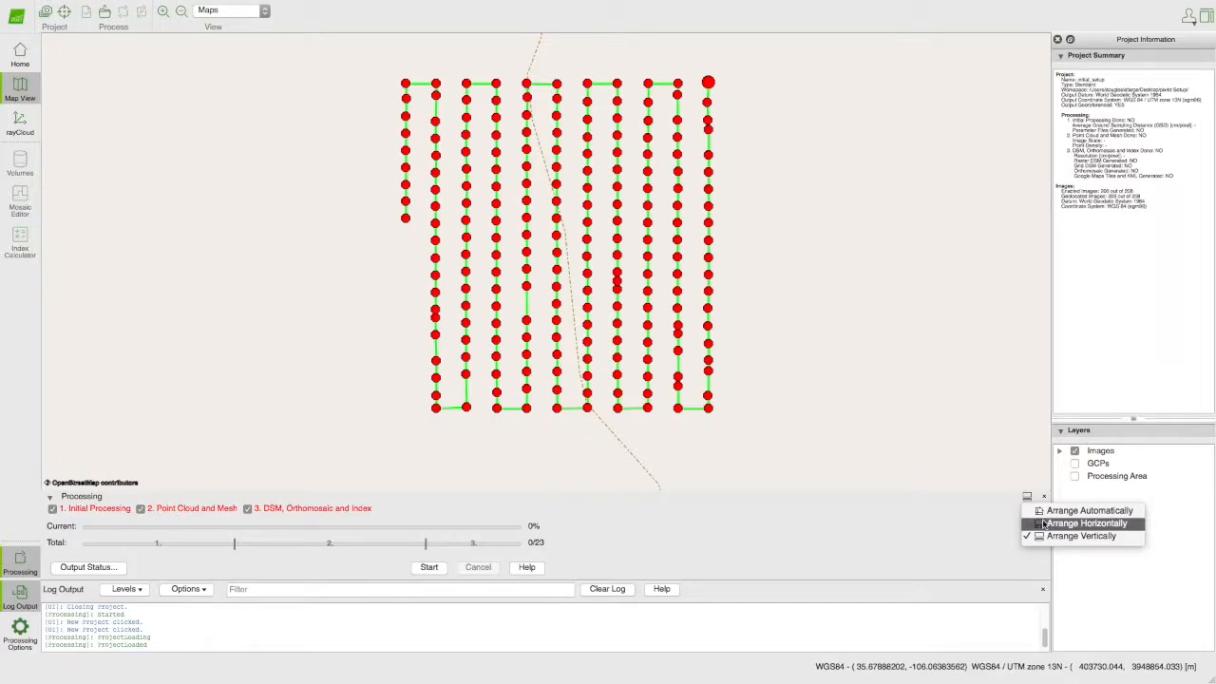
{"action": "left_click", "coordinate": [1054, 524]}
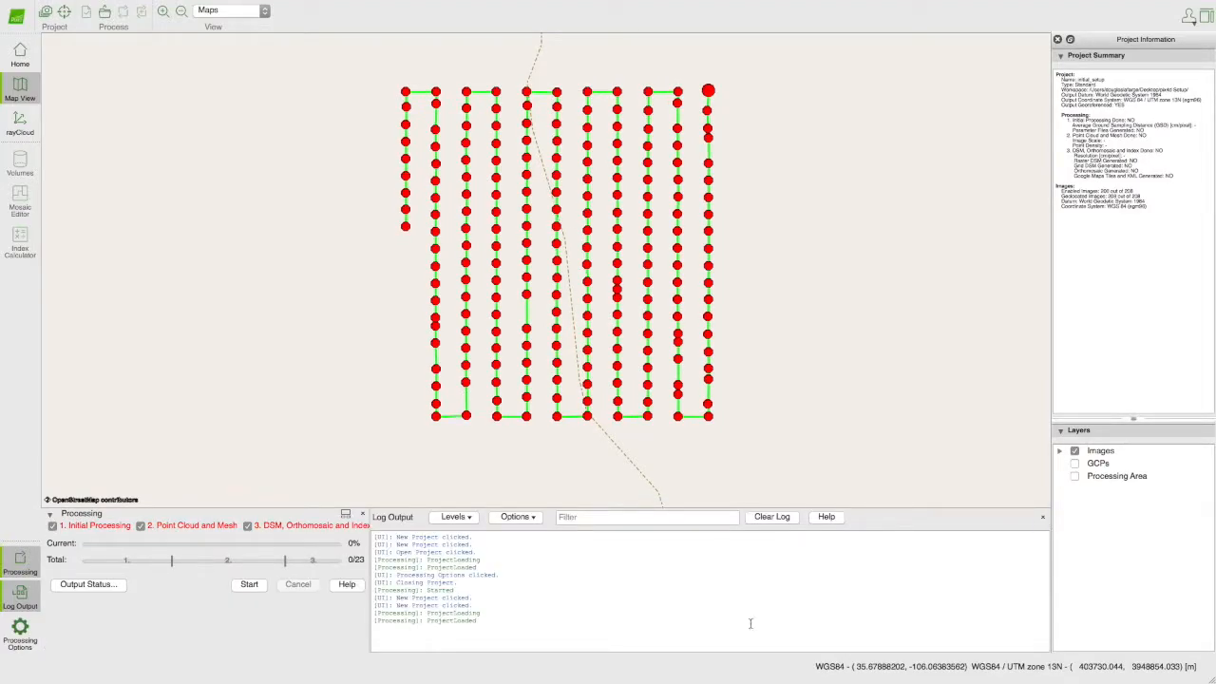
{"action": "left_click_drag", "start_coordinate": [331, 508], "coordinate": [329, 560]}
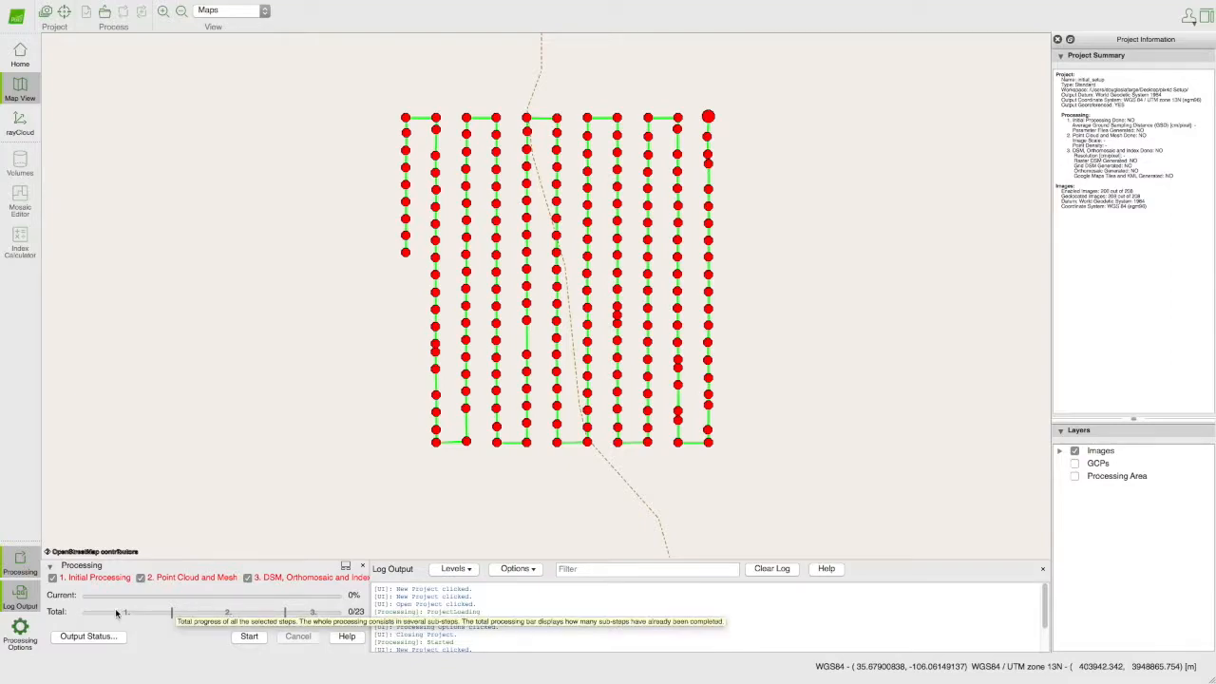
Disable Point Cloud and Mesh and DSM, Orthomosaic and Index in the processing options, leaving only Initial Processing enabled
{"action": "left_click", "coordinate": [20, 629]}
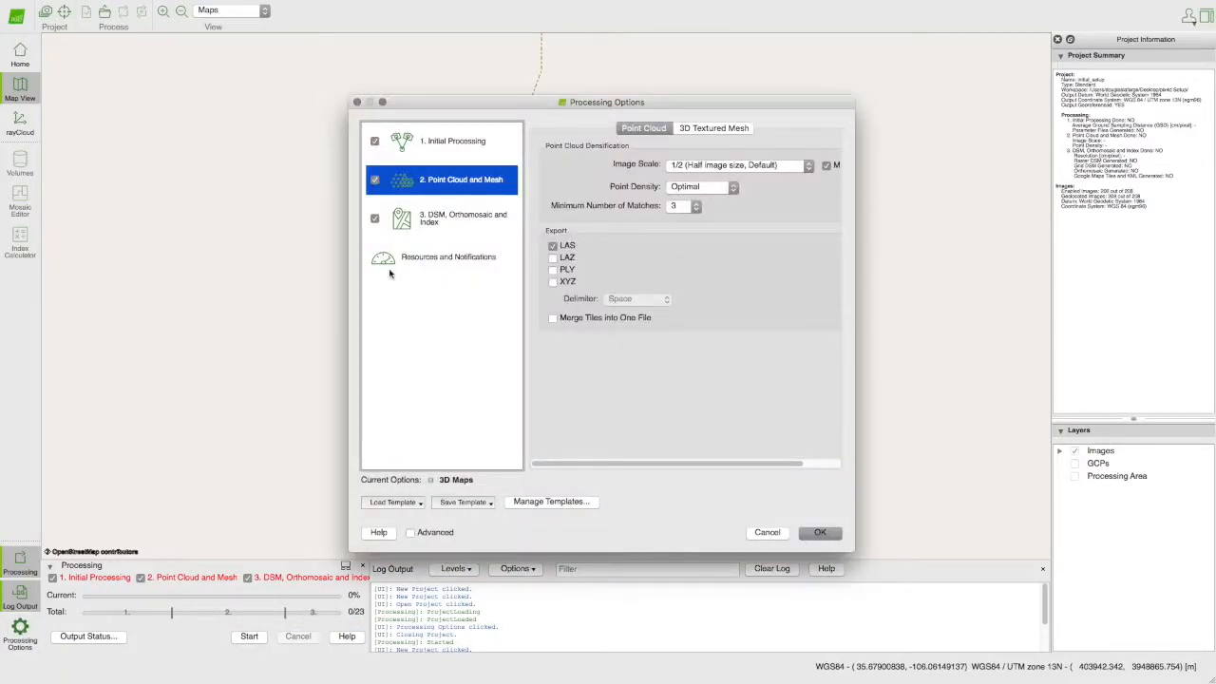
{"action": "left_click", "coordinate": [375, 219]}
{"action": "left_click", "coordinate": [374, 179]}
Set the keypoints image scale of Initial Processing to Rapid and enable the advanced options
{"action": "left_click", "coordinate": [459, 144]}
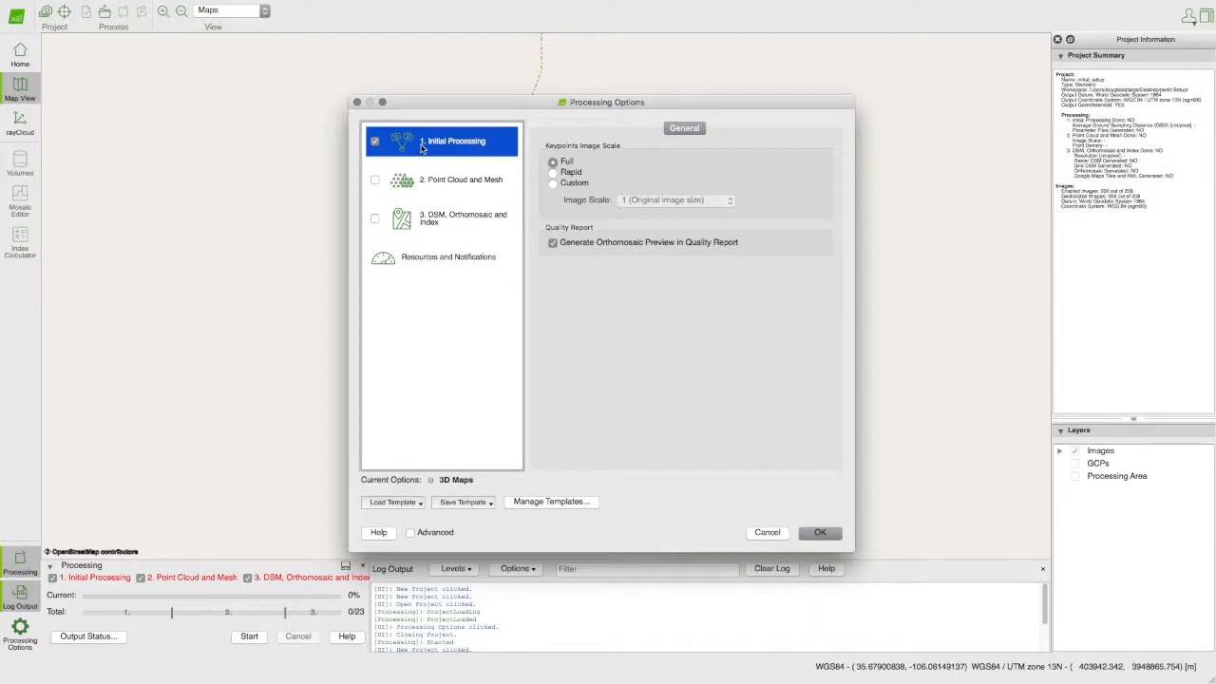
{"action": "left_click", "coordinate": [553, 172]}
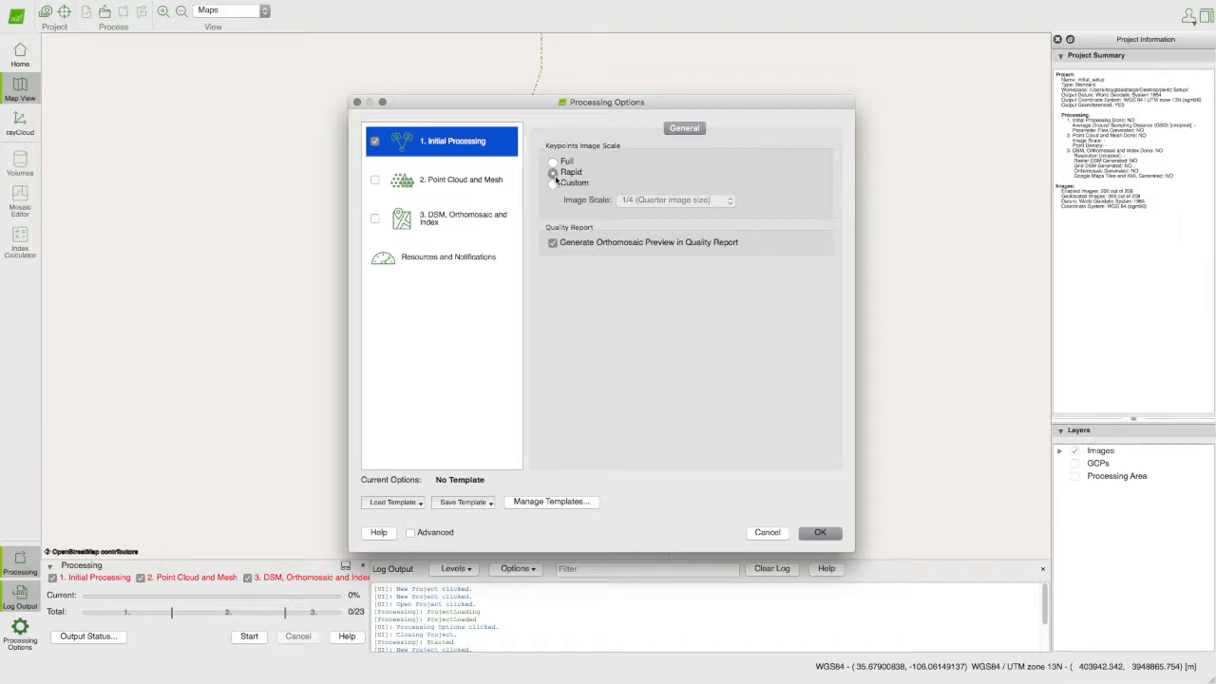
{"action": "left_click", "coordinate": [411, 533]}
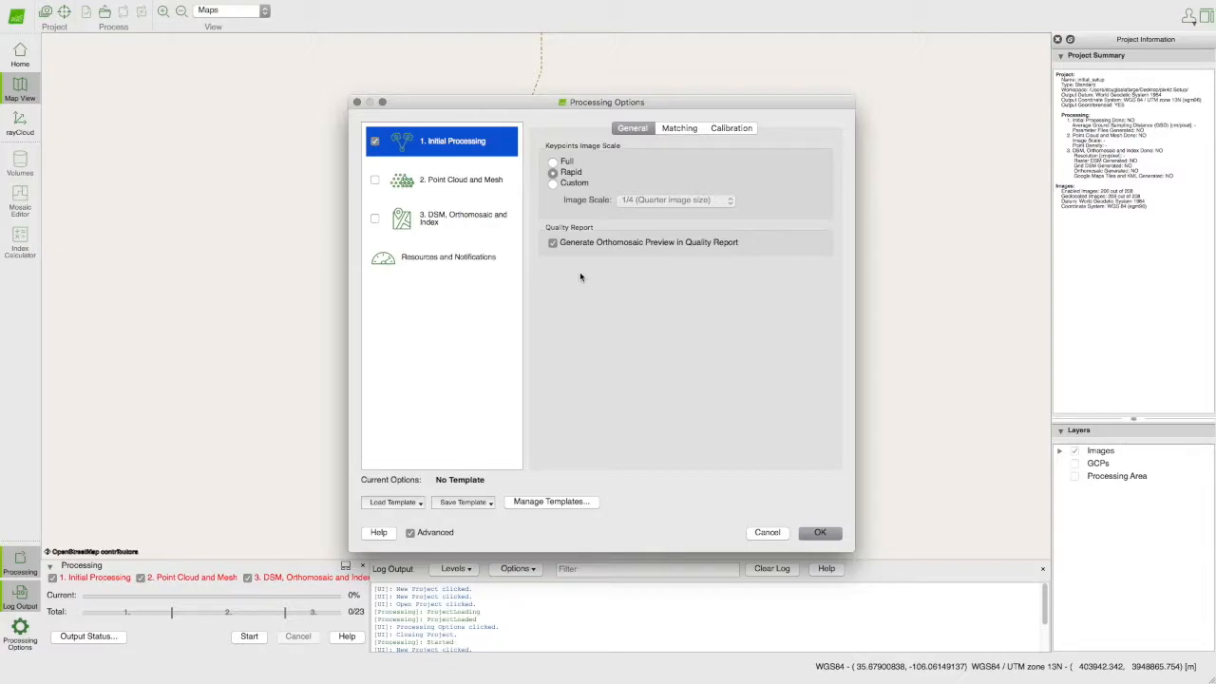
Save the current processing options as a new template named Initial Setup Template
{"action": "left_click", "coordinate": [488, 506]}
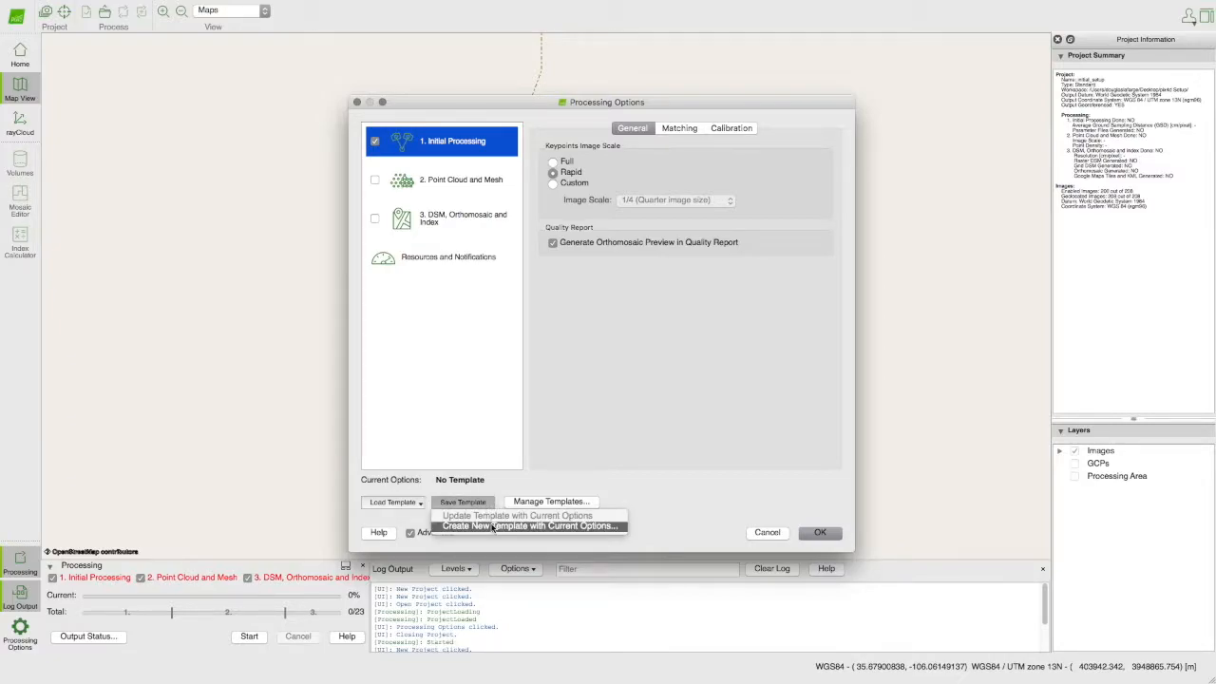
{"action": "left_click", "coordinate": [494, 526]}
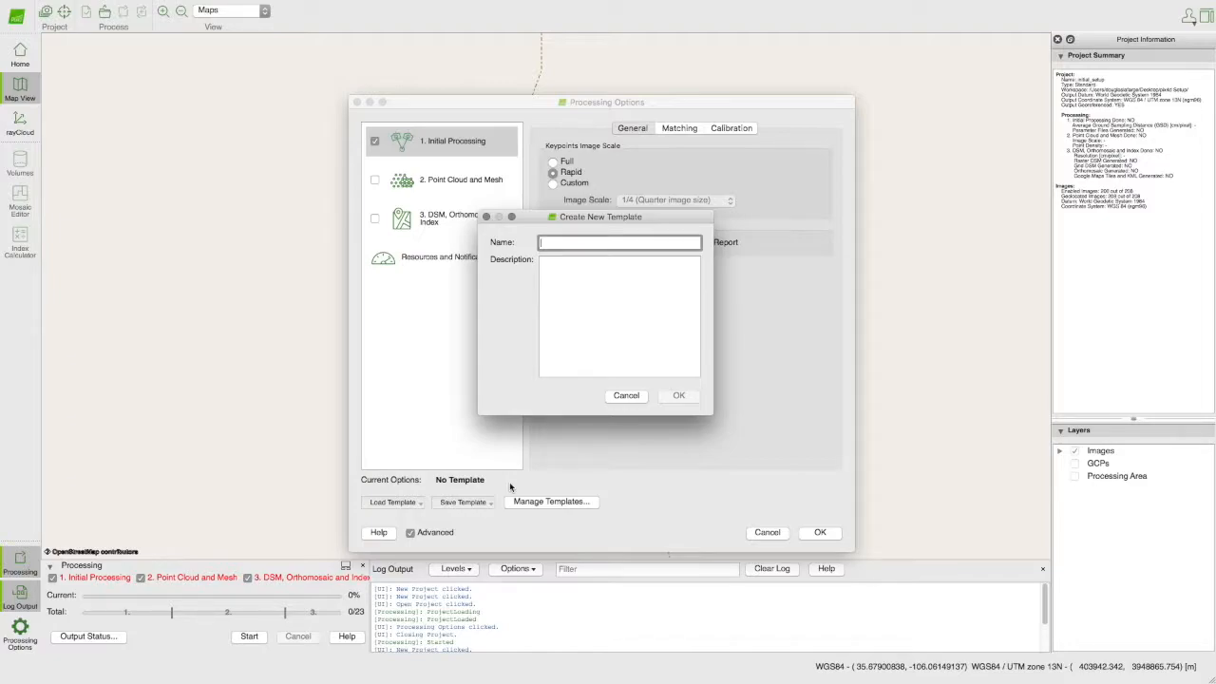
{"action": "type", "text": "Initial S"}
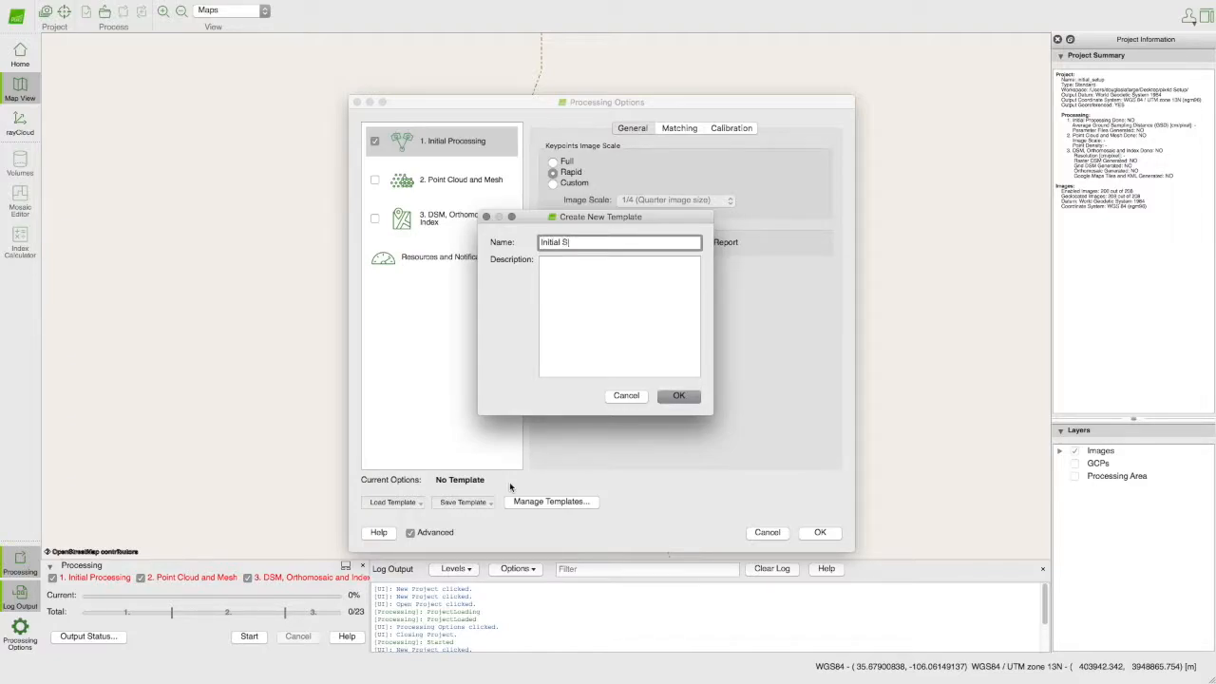
{"action": "type", "text": "etup Template"}
{"action": "left_click", "coordinate": [680, 396]}
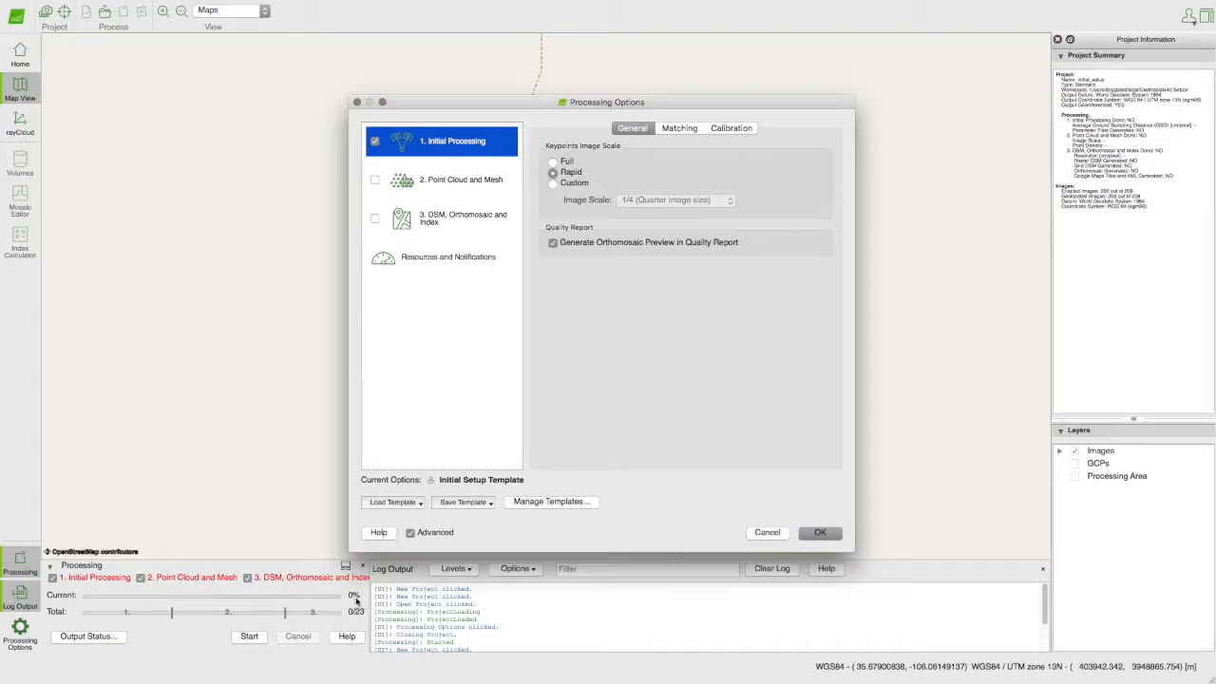
Remove the Coors high settings template from the template list and view the description of the Ag RGB - Rapid/Low Res template
{"action": "left_click", "coordinate": [823, 533]}
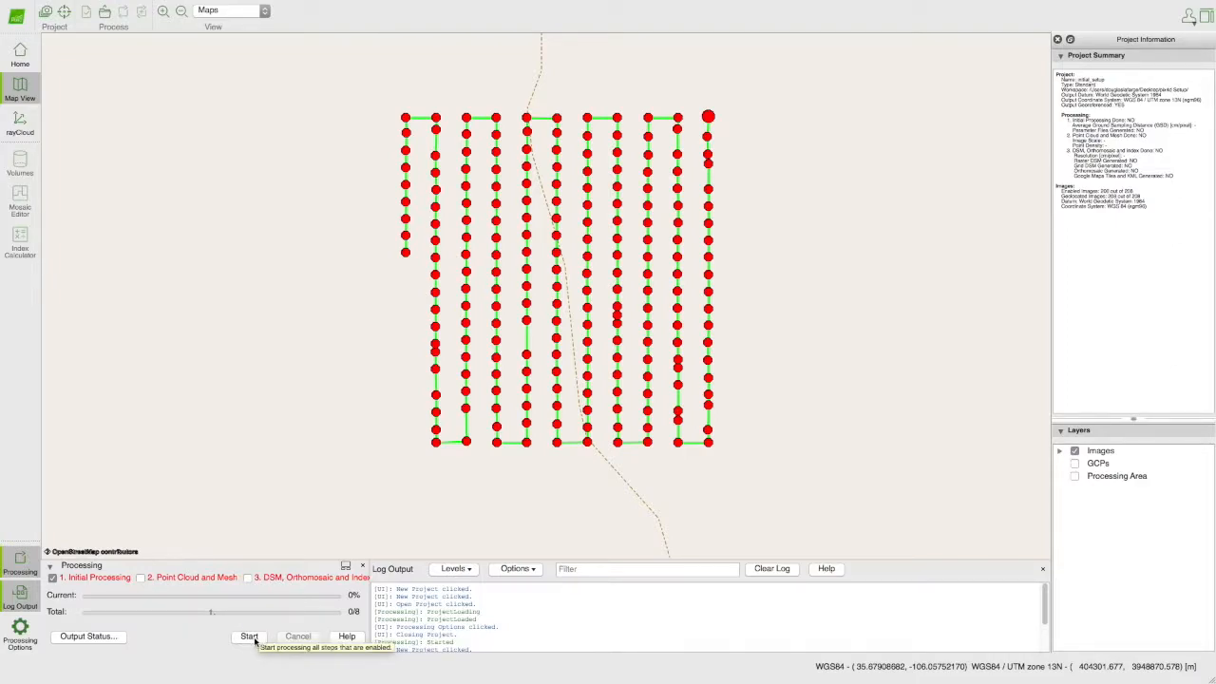
{"action": "left_click", "coordinate": [20, 630]}
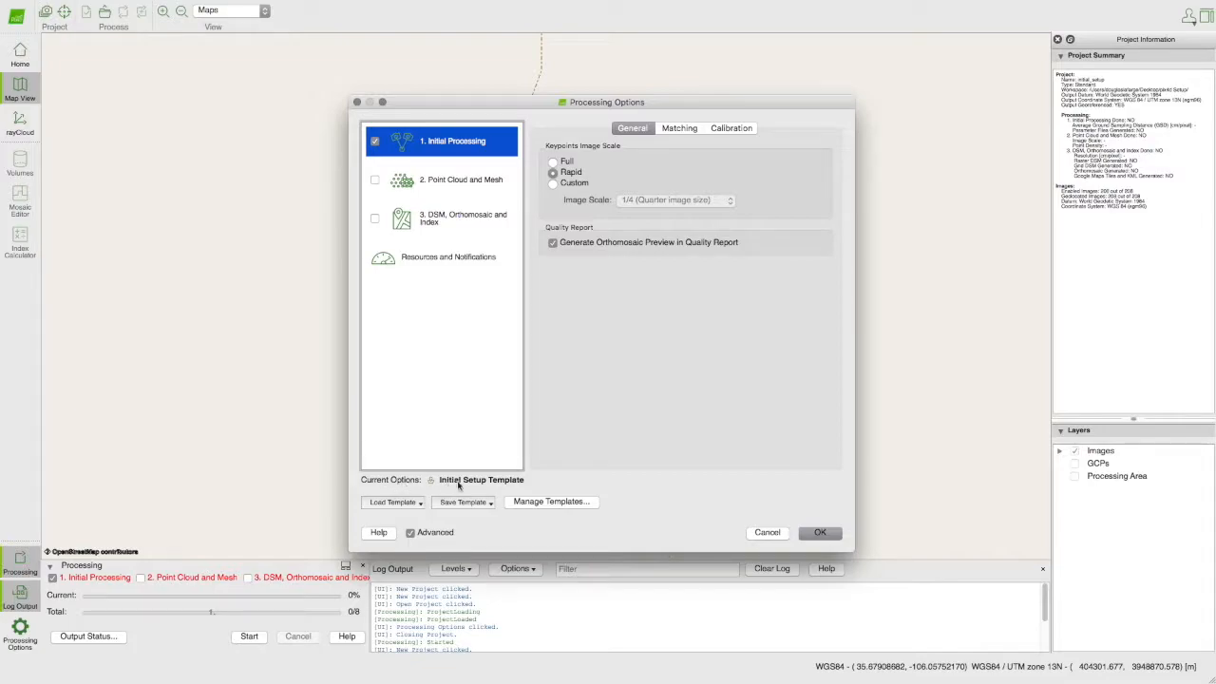
{"action": "left_click", "coordinate": [538, 502]}
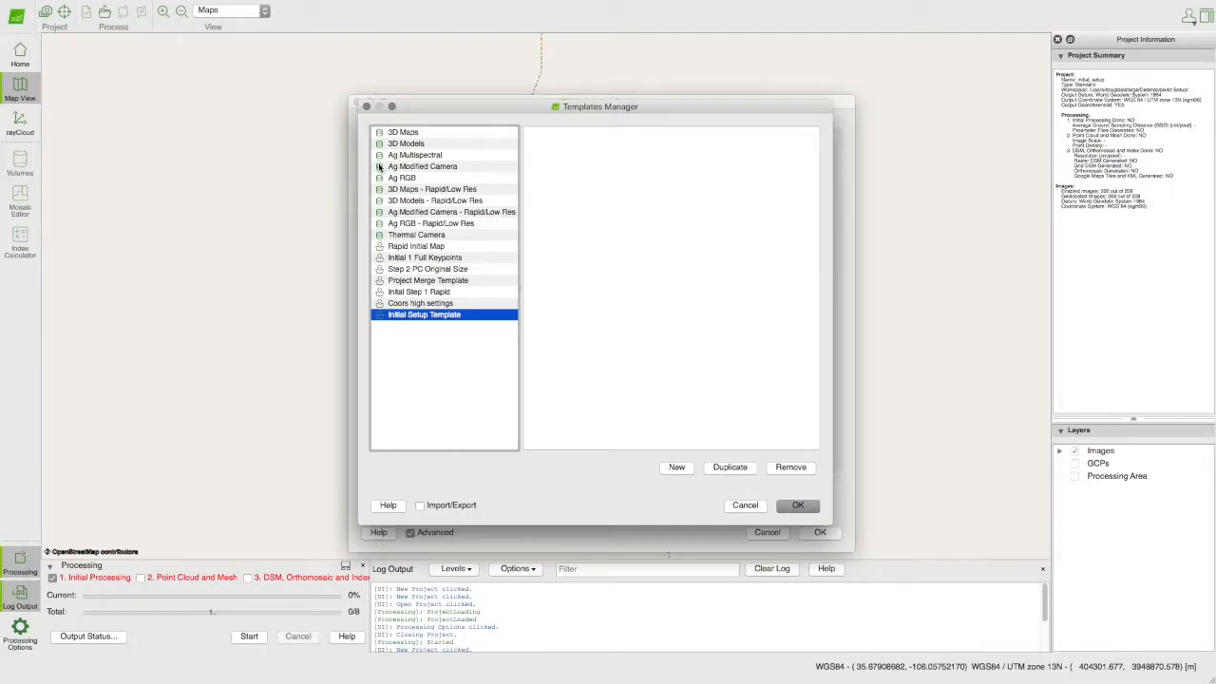
{"action": "left_click", "coordinate": [414, 305]}
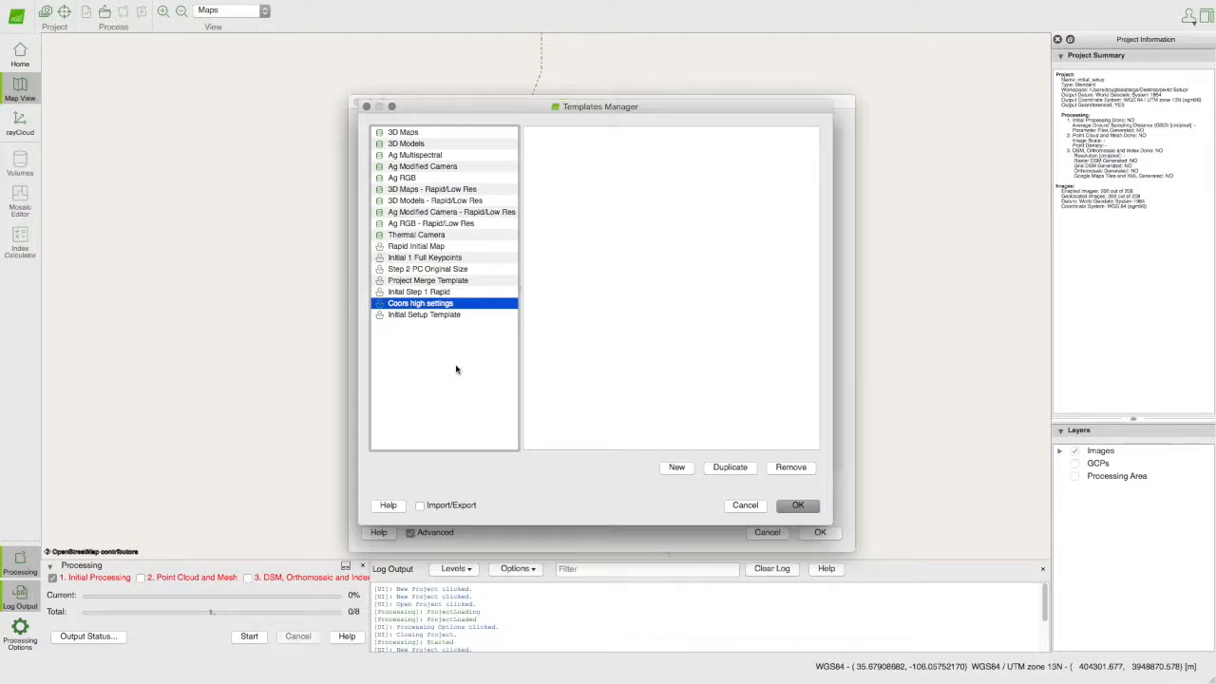
{"action": "left_click", "coordinate": [790, 467]}
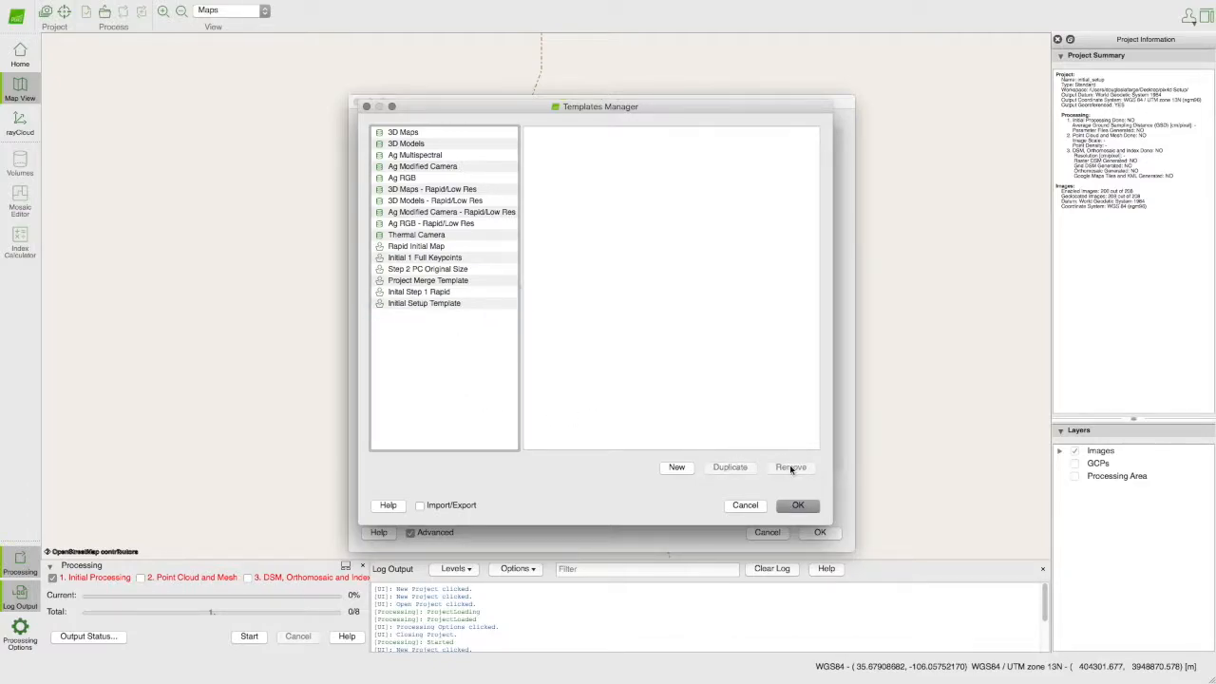
{"action": "left_click", "coordinate": [428, 224]}
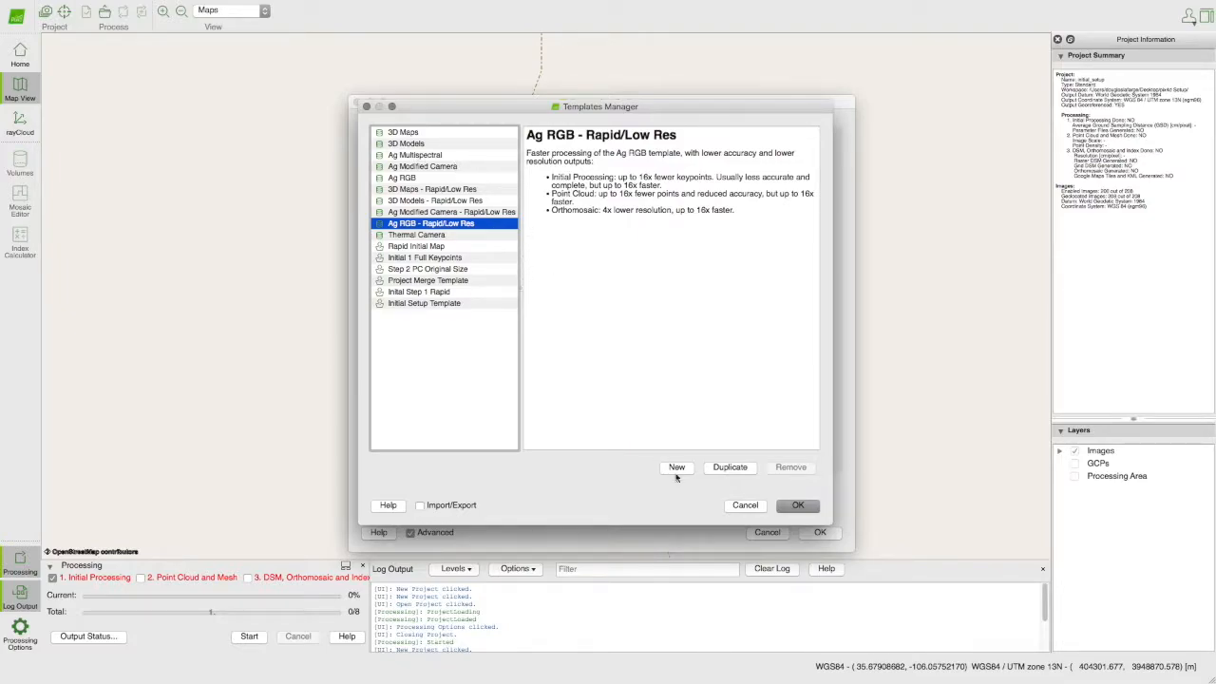
{"action": "left_click", "coordinate": [798, 504]}
Accept the processing options based on Initial Setup Template and start Initial Processing
{"action": "left_click", "coordinate": [827, 535]}
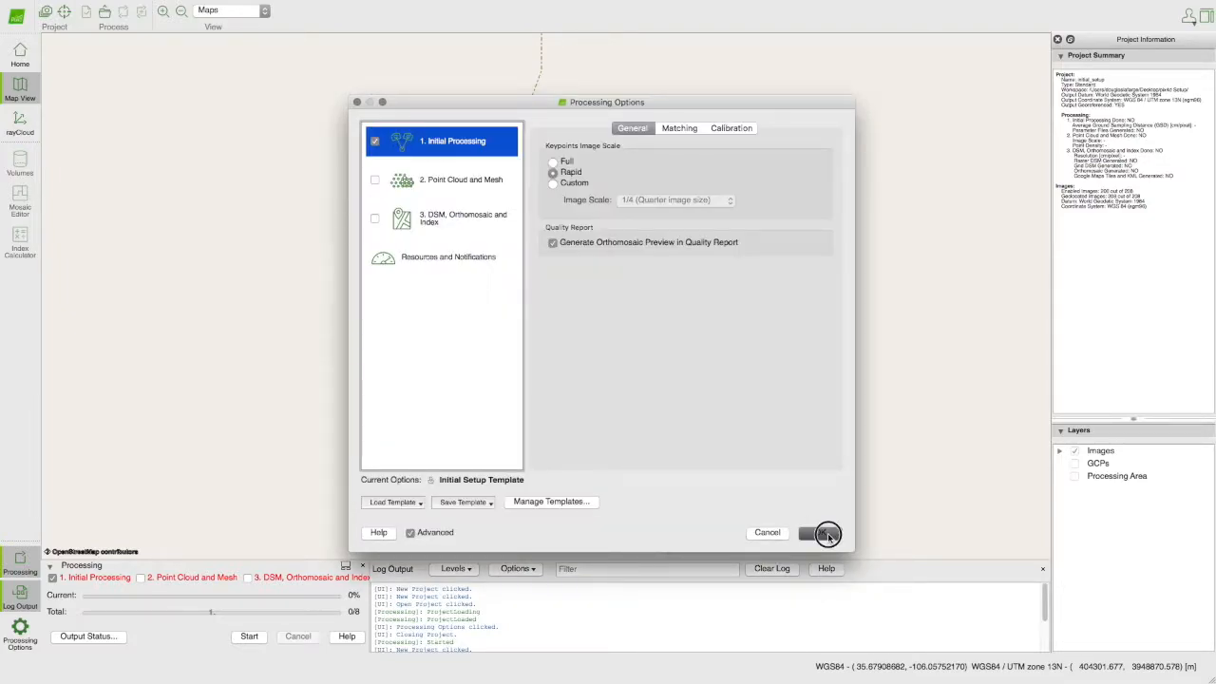
{"action": "left_click", "coordinate": [251, 636]}
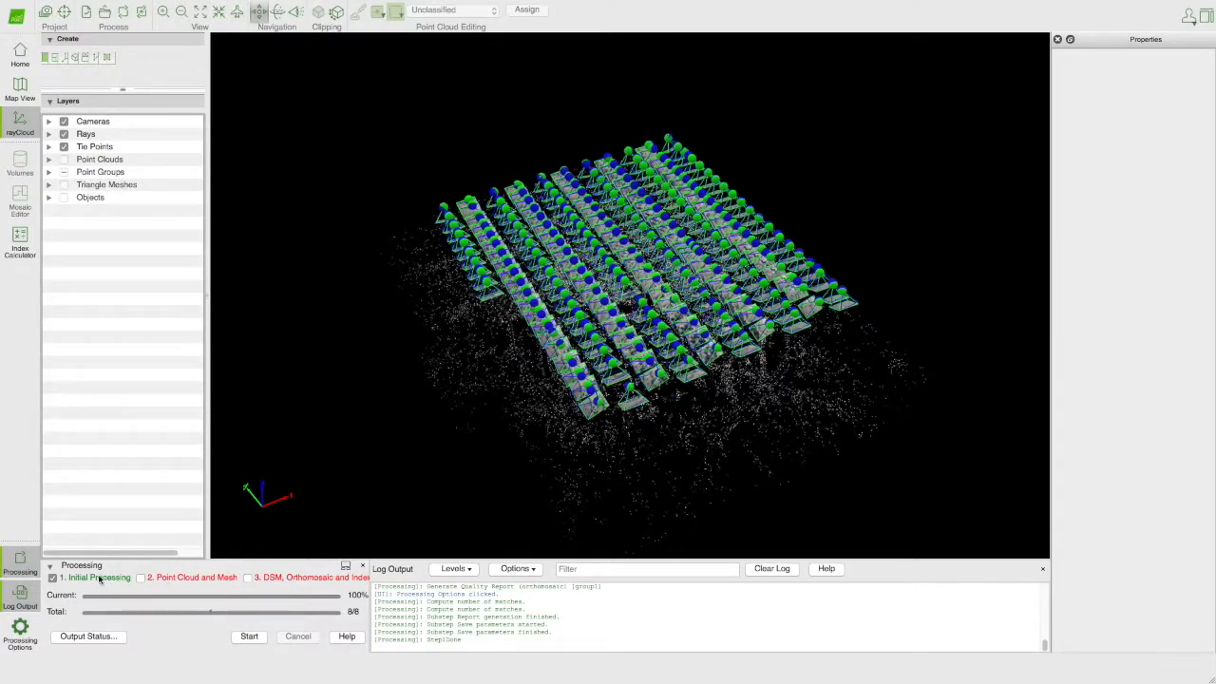
Set the keypoints image scale of Initial Processing to Full in the processing options
{"action": "left_click", "coordinate": [20, 635]}
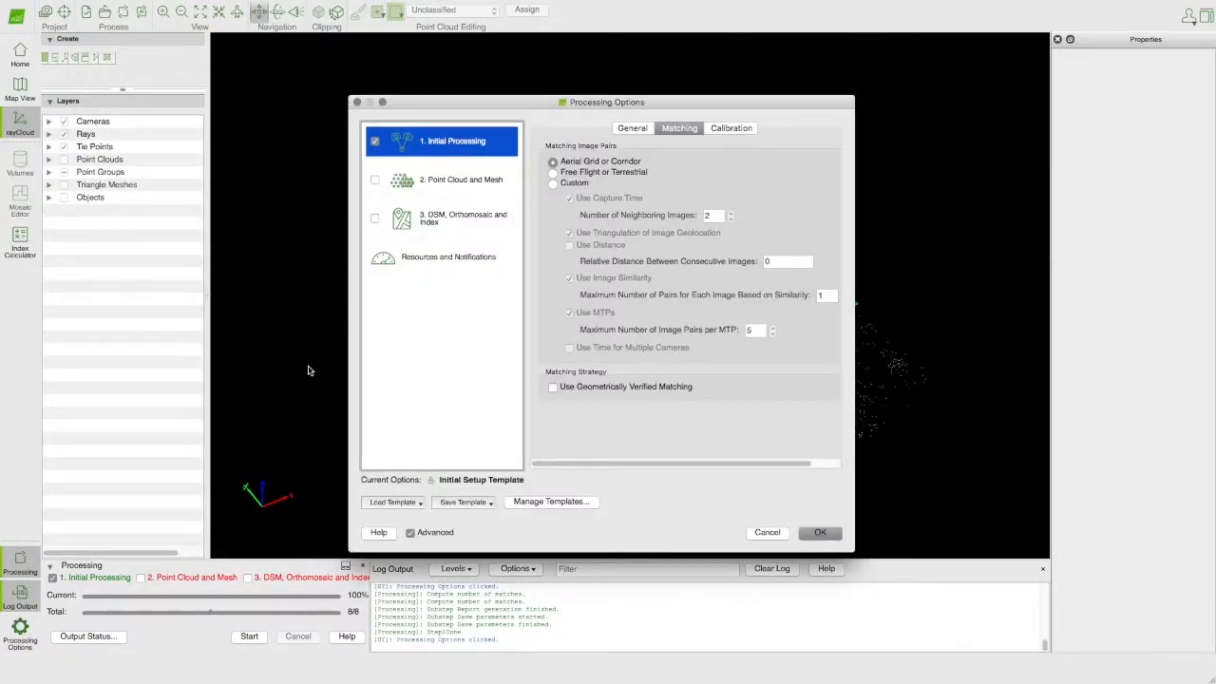
{"action": "left_click", "coordinate": [633, 128]}
{"action": "left_click", "coordinate": [552, 162]}
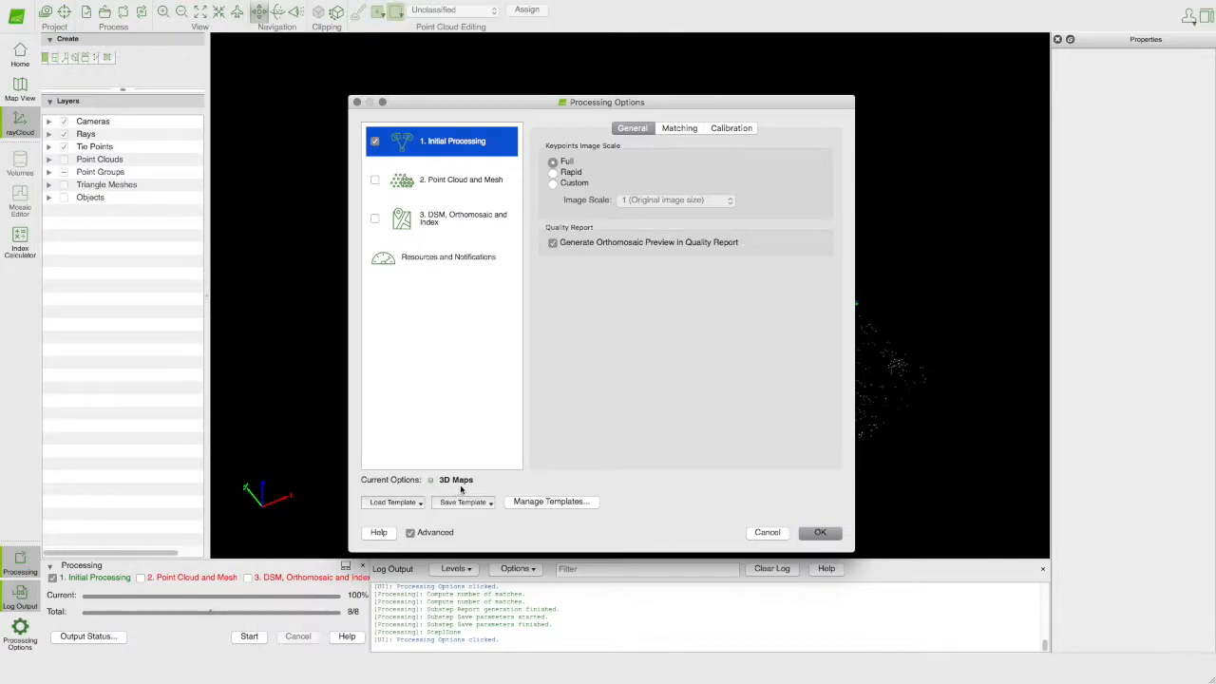
{"action": "left_click", "coordinate": [827, 534]}
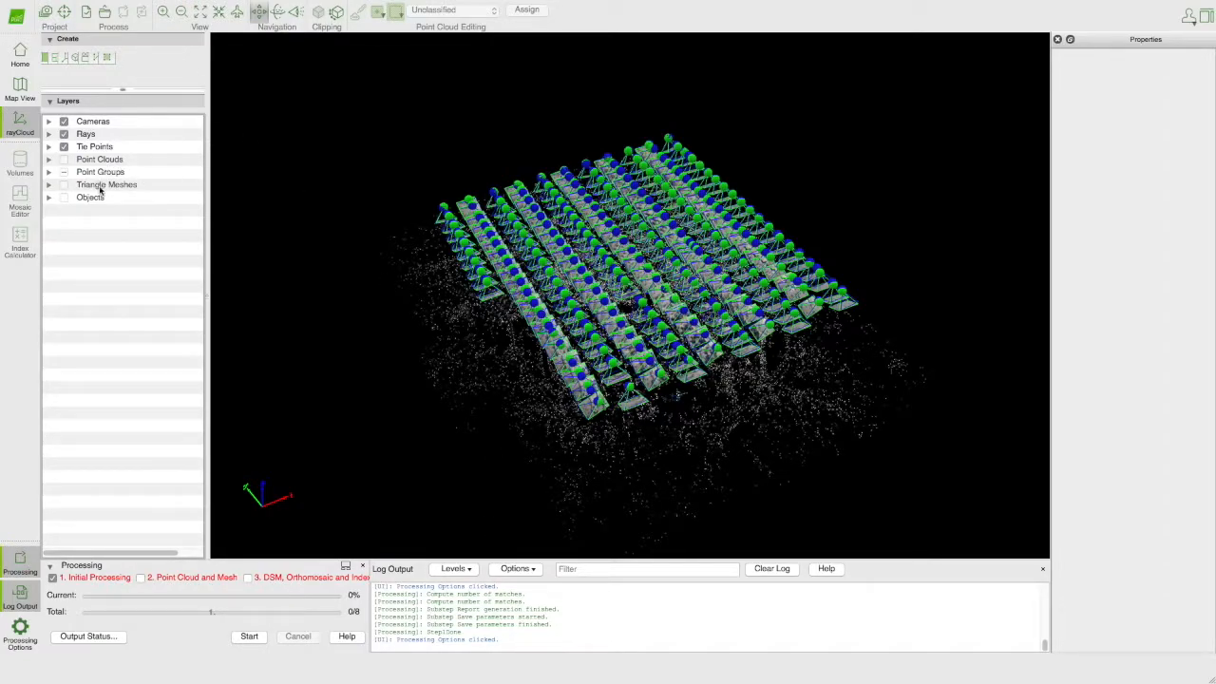
Expand the Cameras layer and toggle the visibility of the cameras and tie points to inspect the rayCloud
{"action": "left_click", "coordinate": [49, 160]}
{"action": "left_click", "coordinate": [49, 160]}
{"action": "left_click", "coordinate": [50, 147]}
{"action": "left_click", "coordinate": [49, 148]}
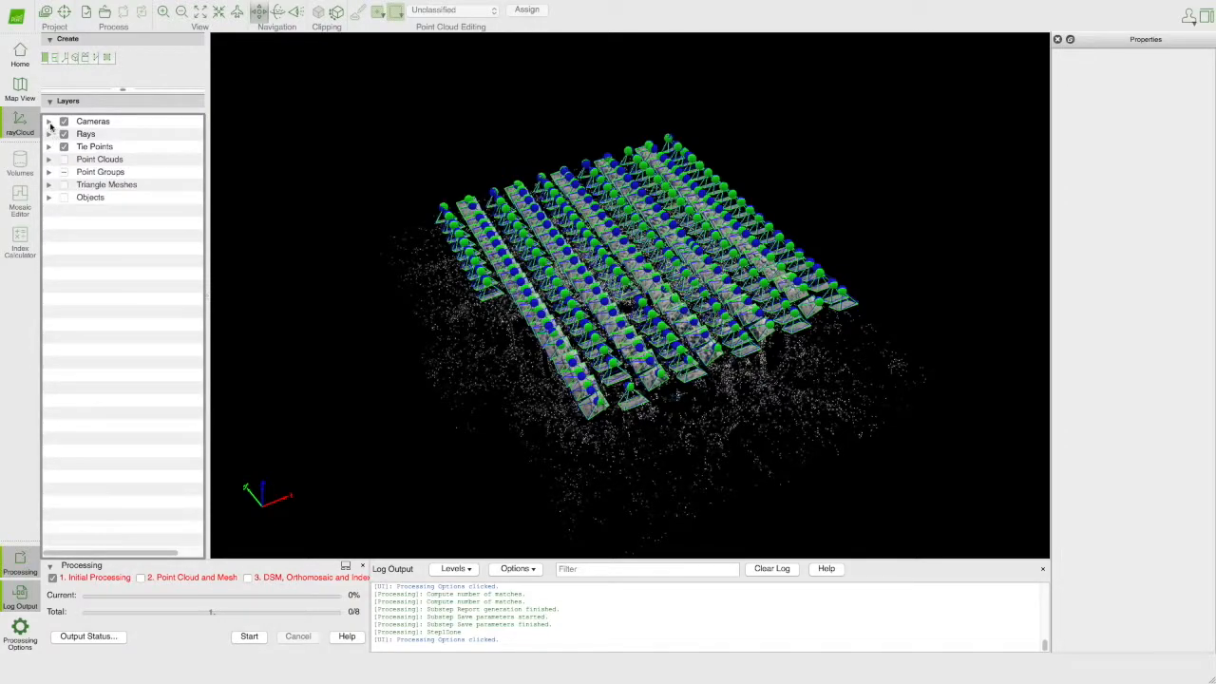
{"action": "left_click", "coordinate": [49, 122]}
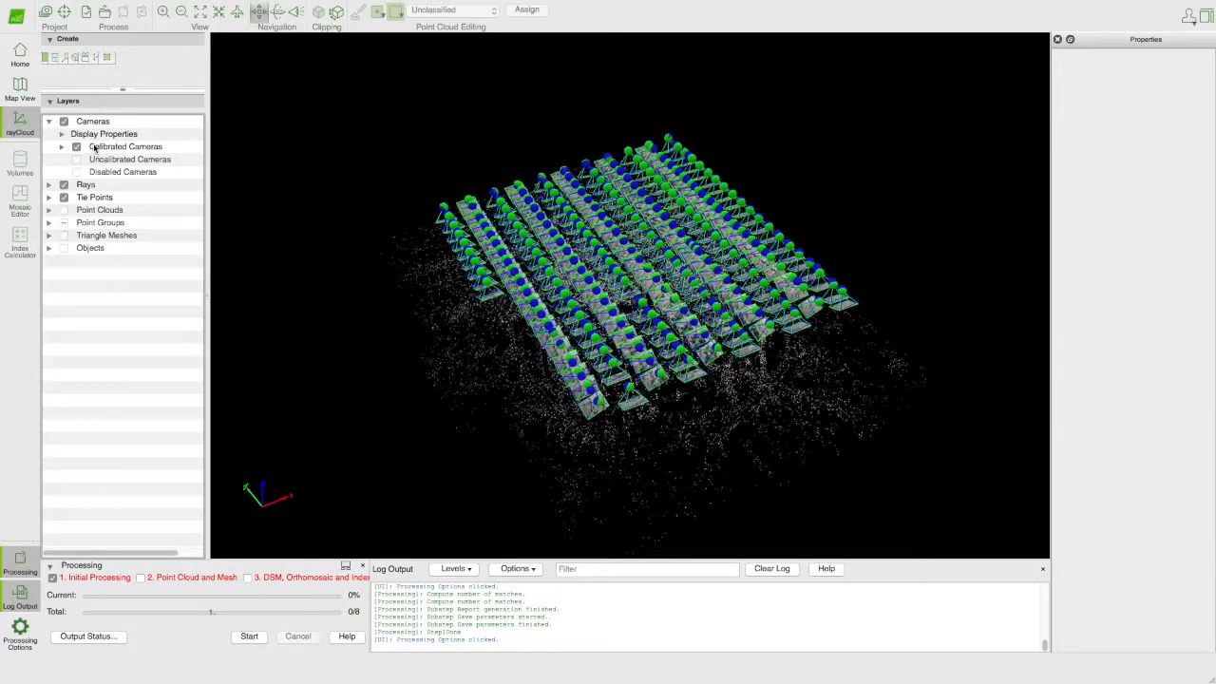
{"action": "left_click", "coordinate": [64, 122]}
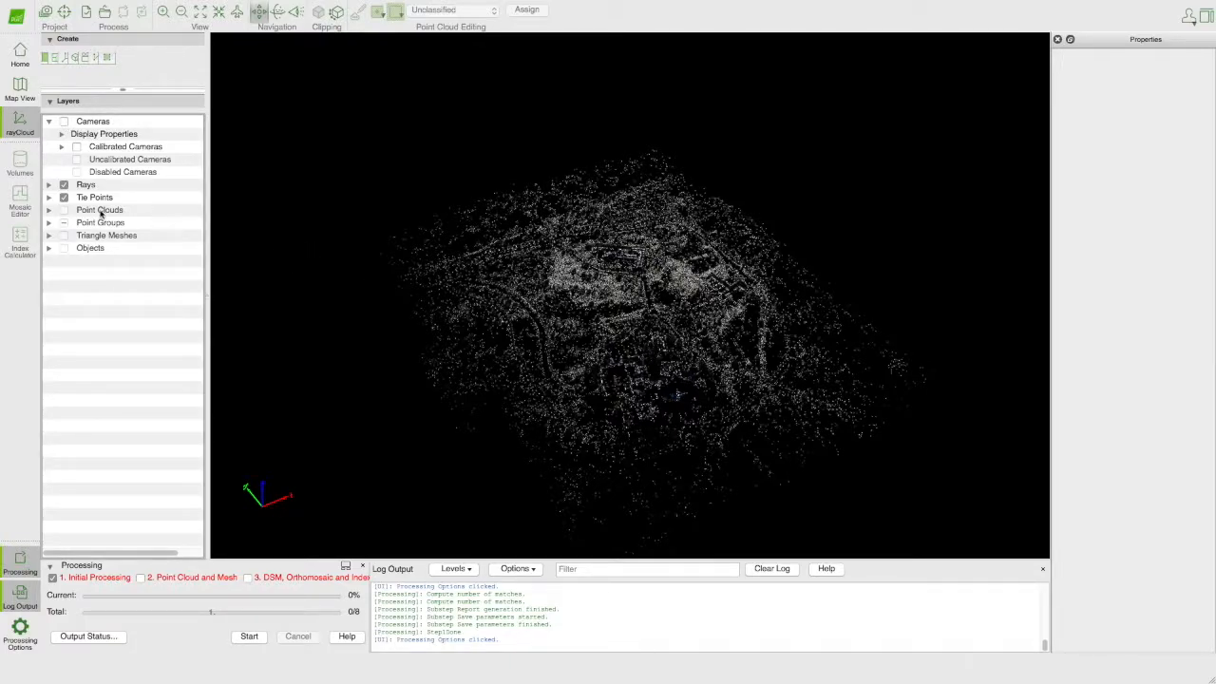
{"action": "left_click", "coordinate": [64, 197]}
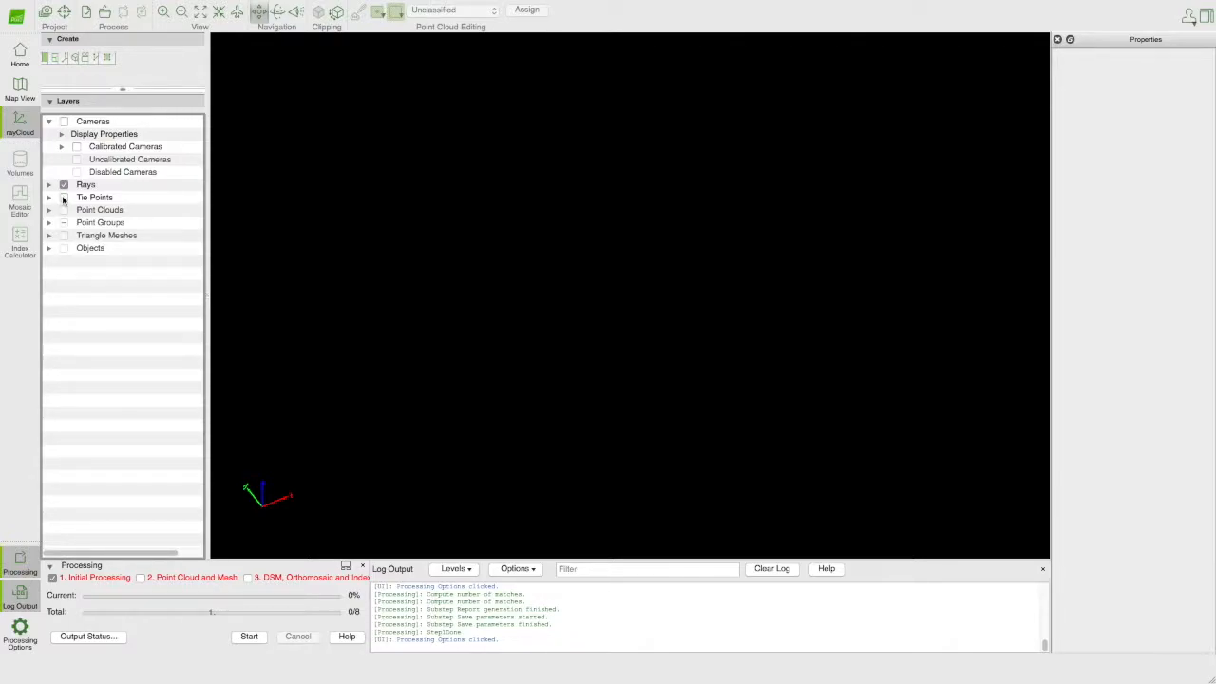
{"action": "left_click", "coordinate": [64, 197]}
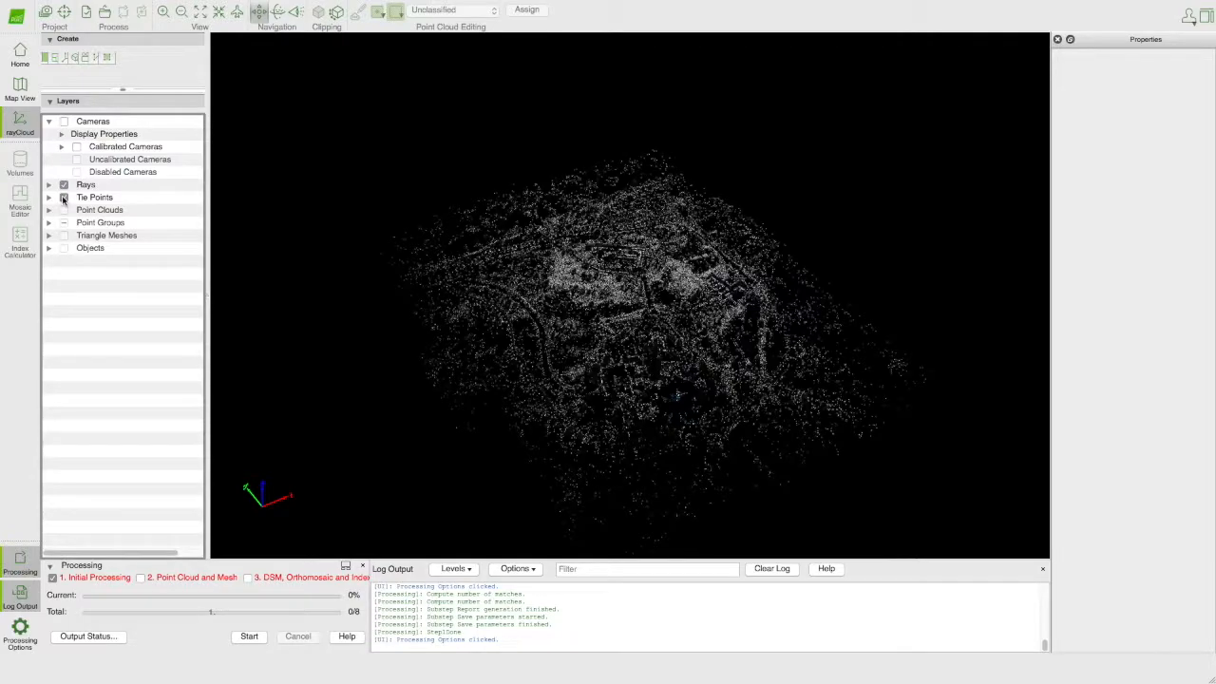
{"action": "left_click", "coordinate": [63, 122]}
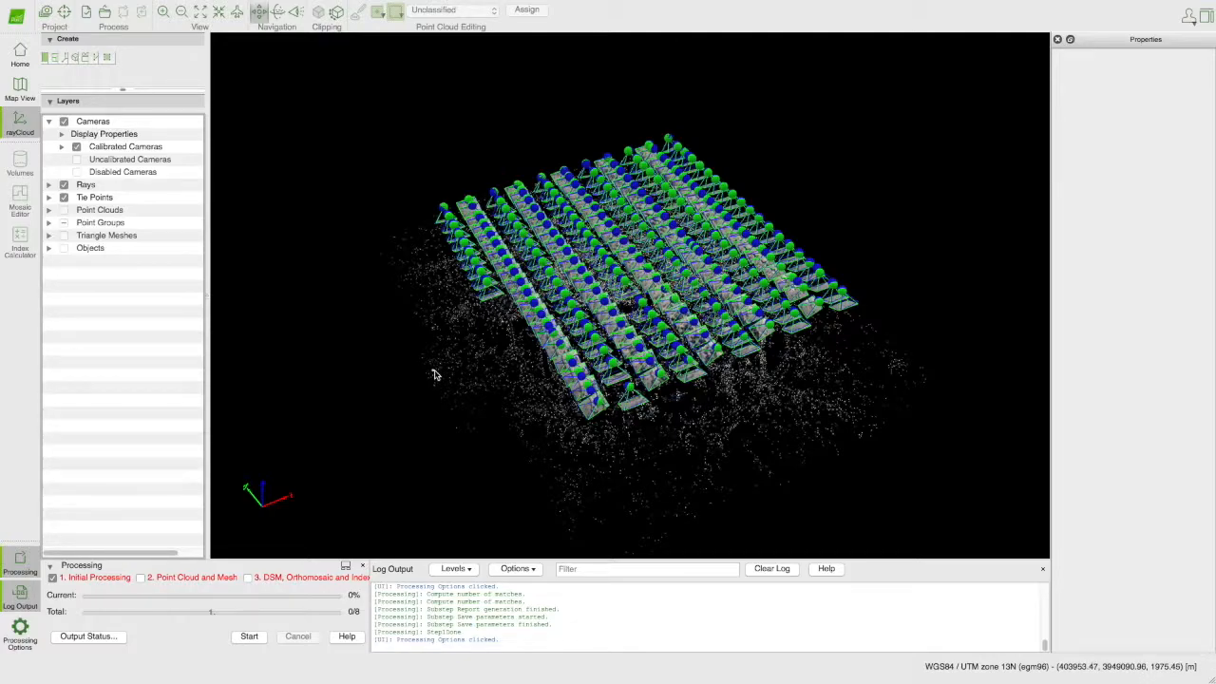
Disable the first calibrated camera, DJI_0177.JPG, and find it among the disabled cameras
{"action": "left_click", "coordinate": [61, 146]}
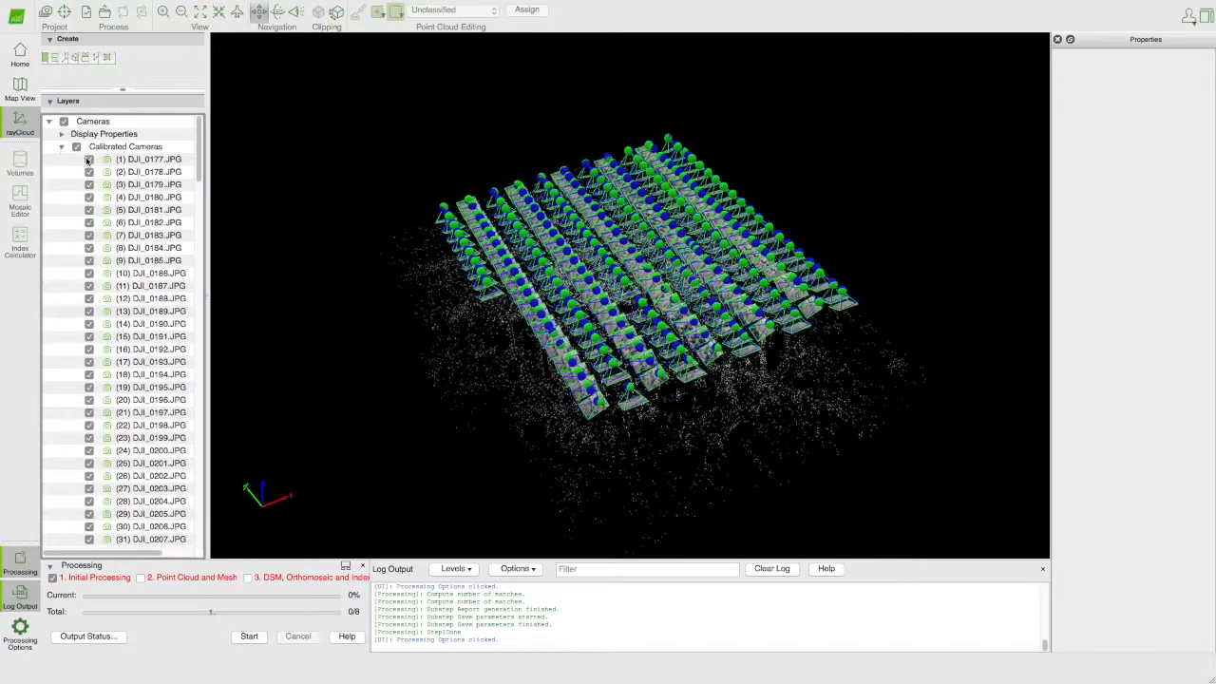
{"action": "left_click", "coordinate": [149, 161]}
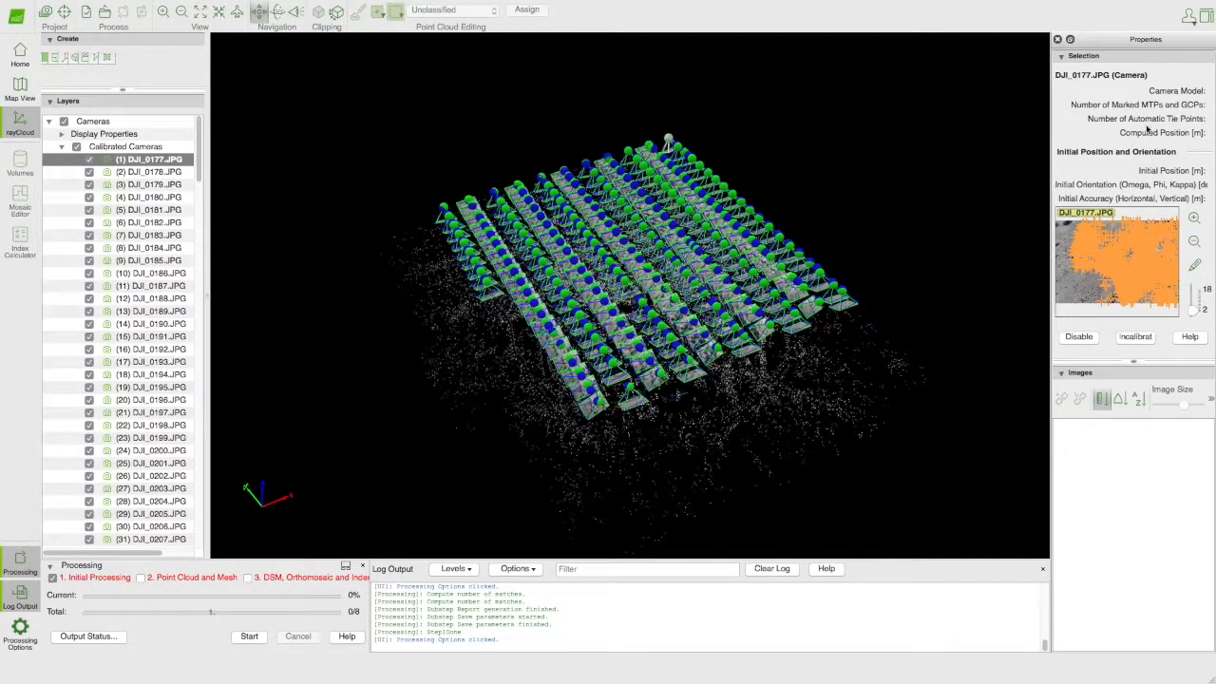
{"action": "left_click", "coordinate": [1079, 337]}
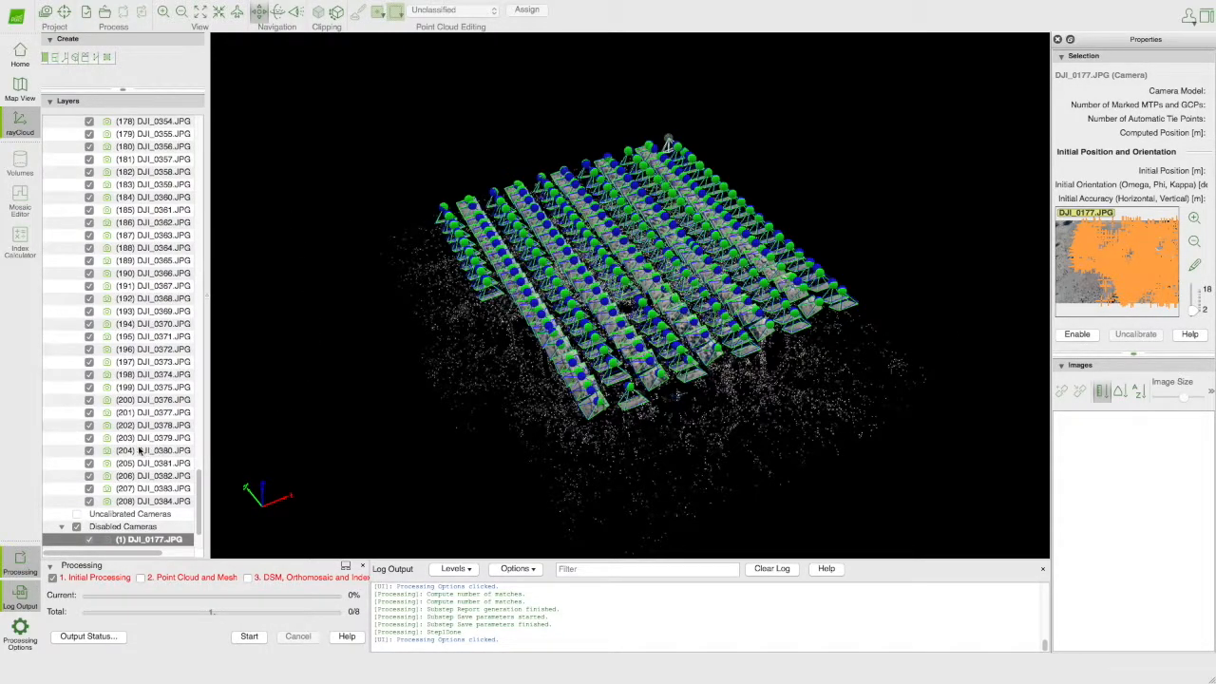
{"action": "scroll", "coordinate": [141, 451], "scroll_direction": "down", "scroll_amount": 2}
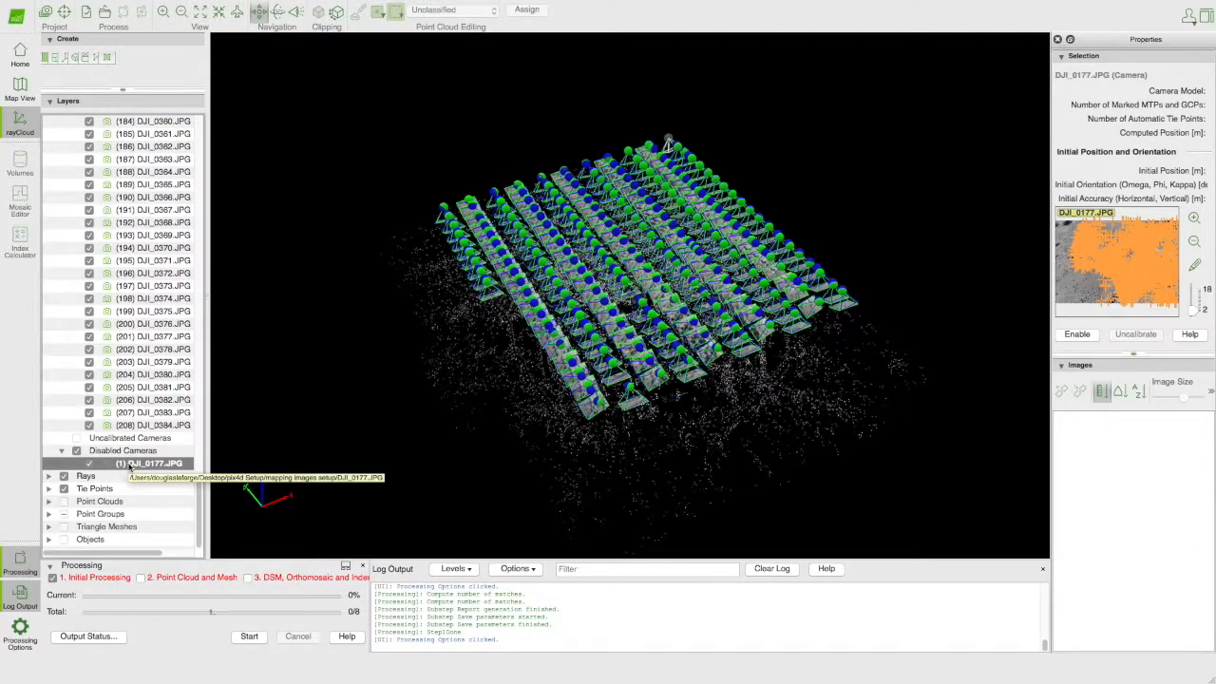
Re-enable the camera DJI_0177.JPG and collapse the list of calibrated cameras
{"action": "left_click", "coordinate": [1078, 335]}
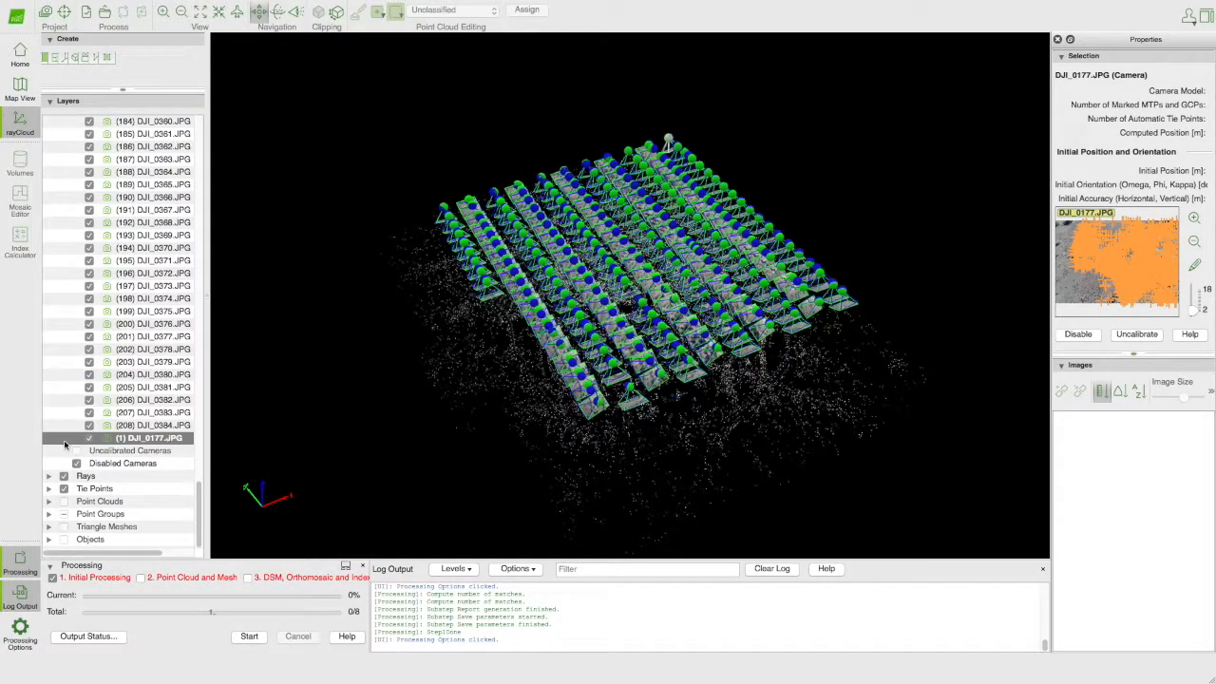
{"action": "scroll", "coordinate": [98, 450], "scroll_direction": "up", "scroll_amount": 15}
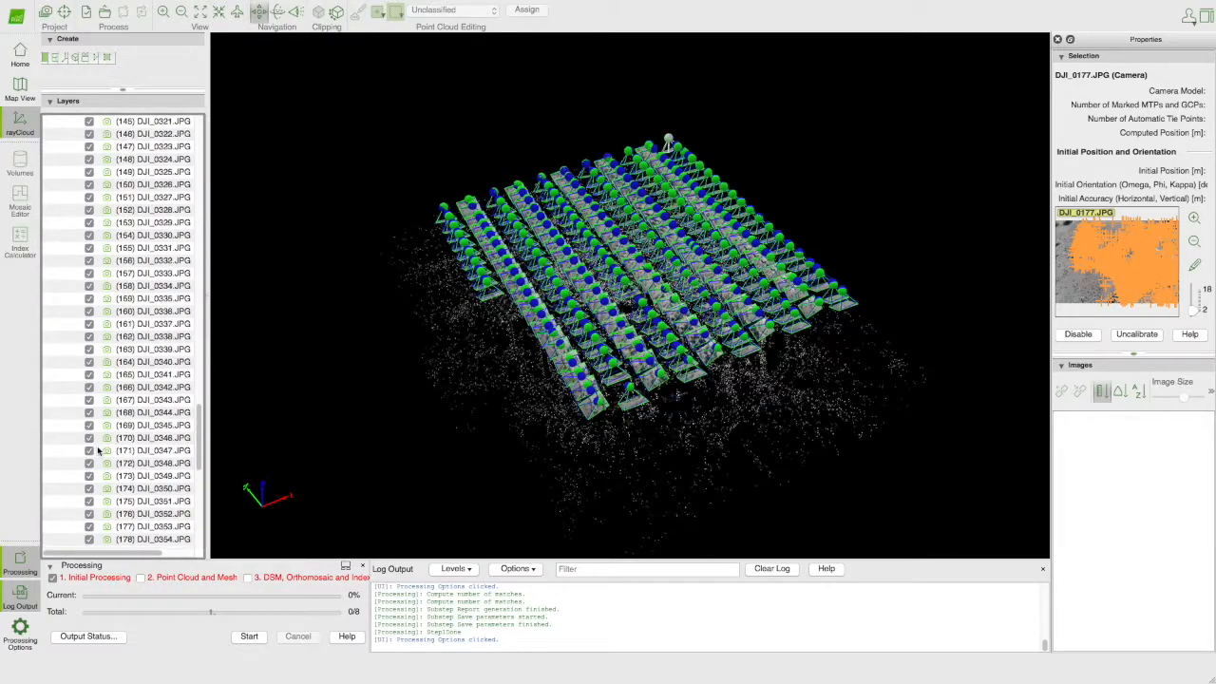
{"action": "scroll", "coordinate": [98, 450], "scroll_direction": "up", "scroll_amount": 20}
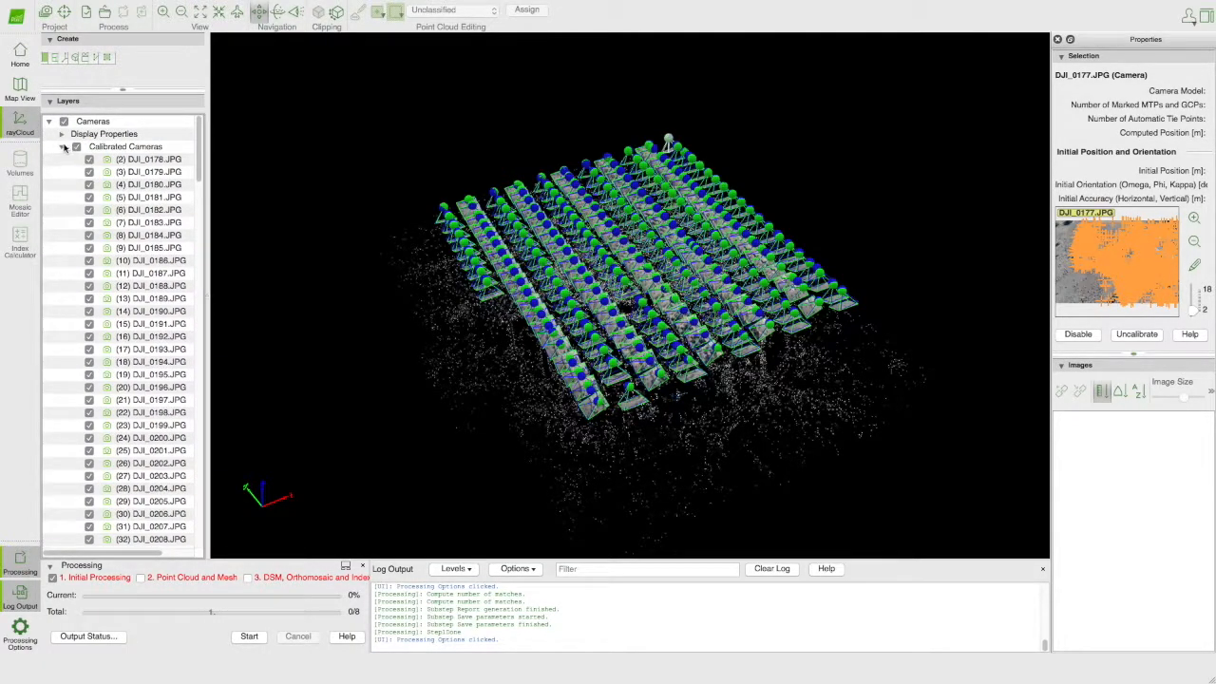
{"action": "left_click", "coordinate": [62, 147]}
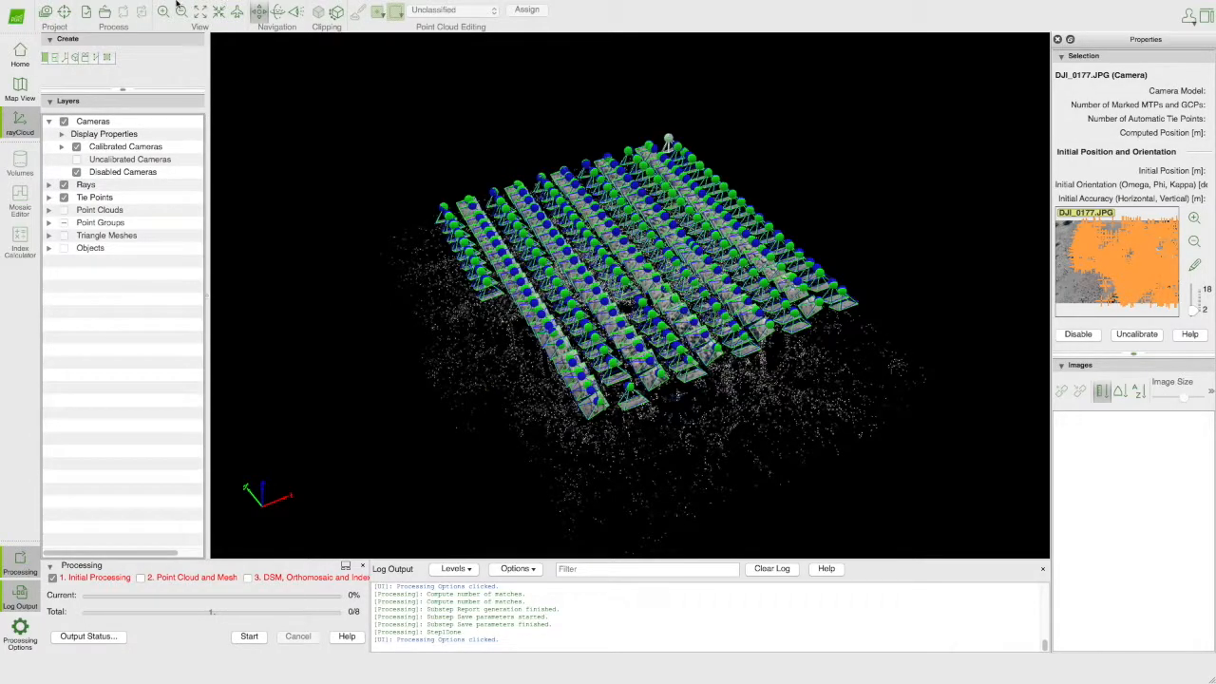
Examine the quality report from its summary and quality check through the preview, image positions and camera uncertainties
{"action": "left_click", "coordinate": [176, 6]}
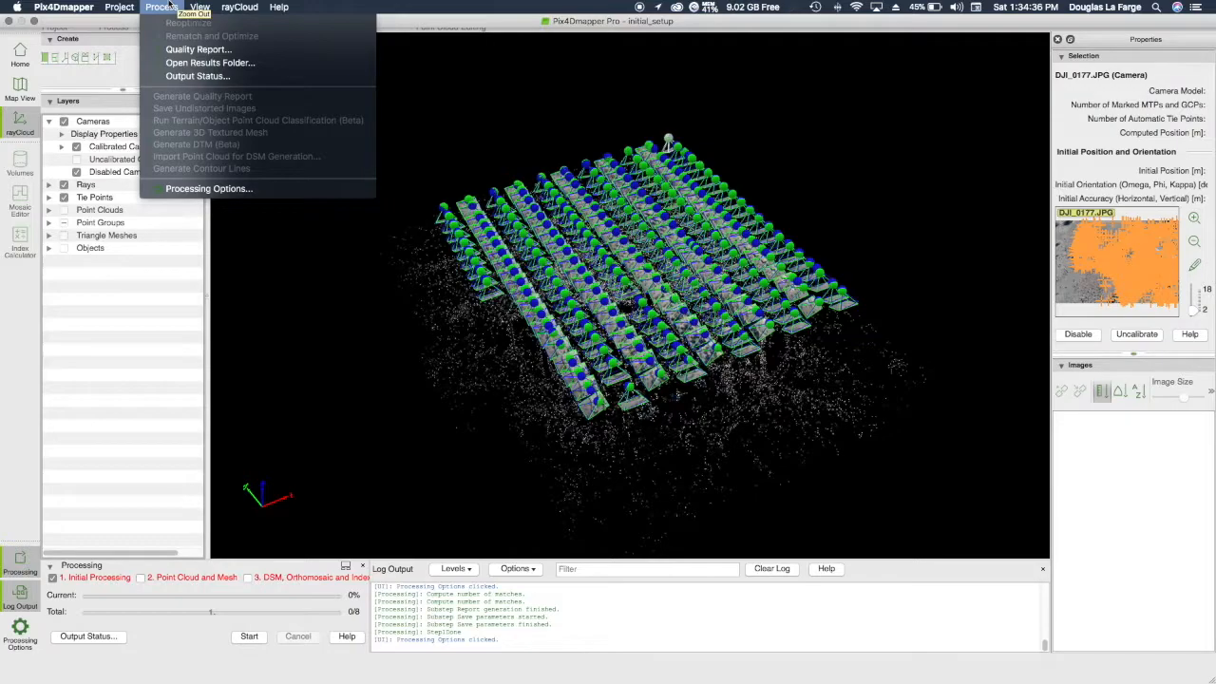
{"action": "left_click", "coordinate": [194, 50]}
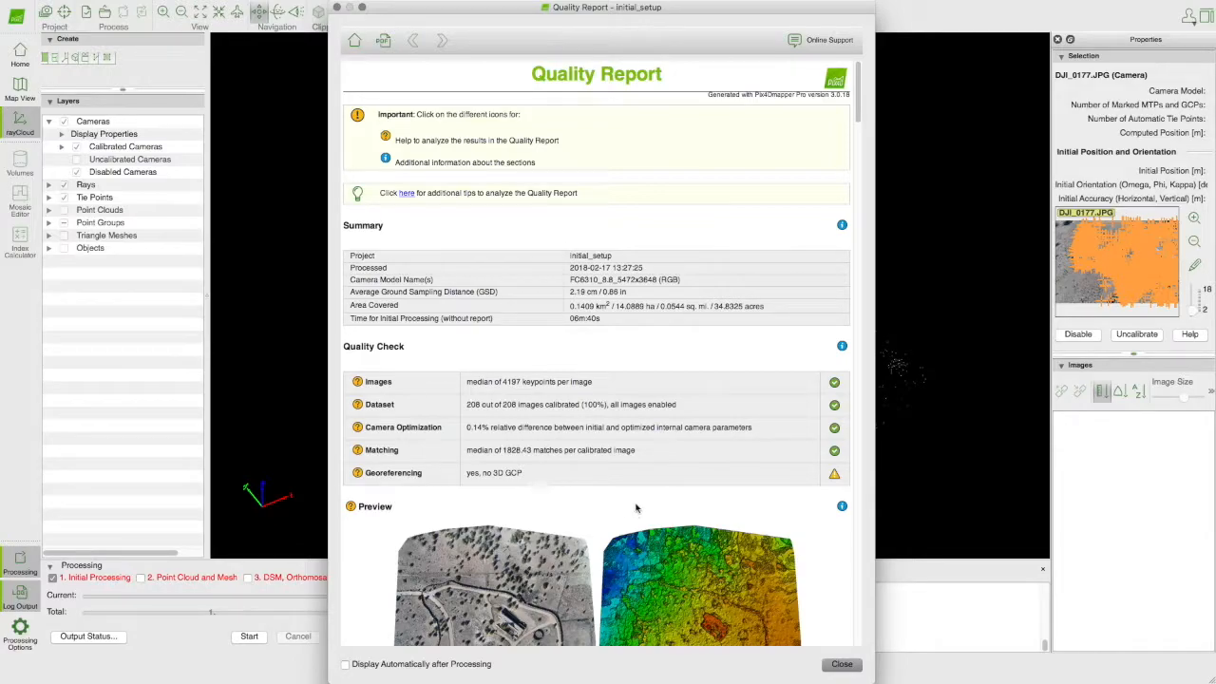
{"action": "scroll", "coordinate": [622, 489], "scroll_direction": "down", "scroll_amount": 4}
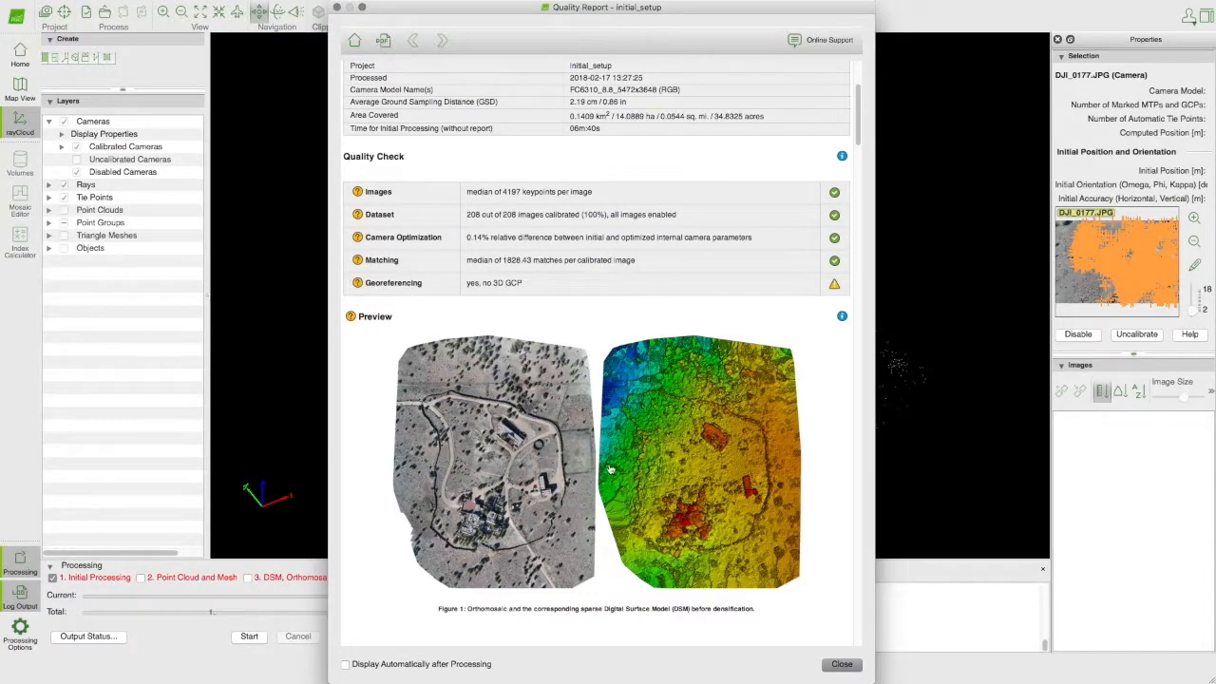
{"action": "scroll", "coordinate": [525, 479], "scroll_direction": "down", "scroll_amount": 1}
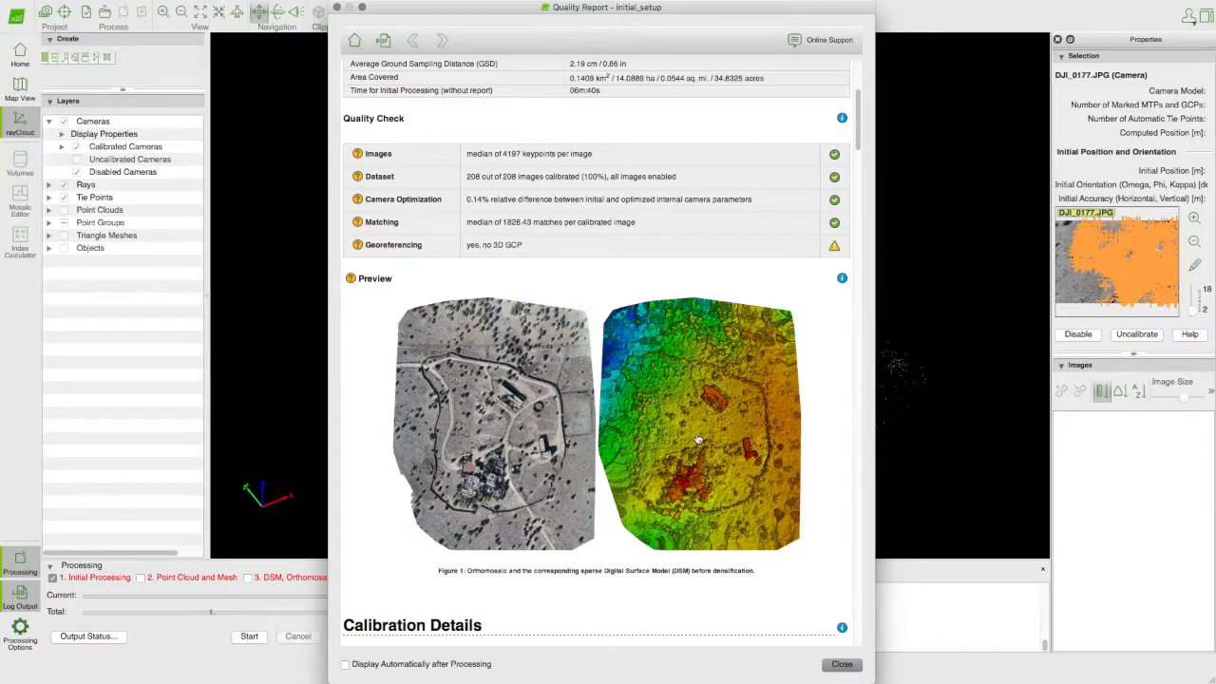
{"action": "scroll", "coordinate": [697, 440], "scroll_direction": "down", "scroll_amount": 5}
{"action": "scroll", "coordinate": [629, 420], "scroll_direction": "down", "scroll_amount": 5}
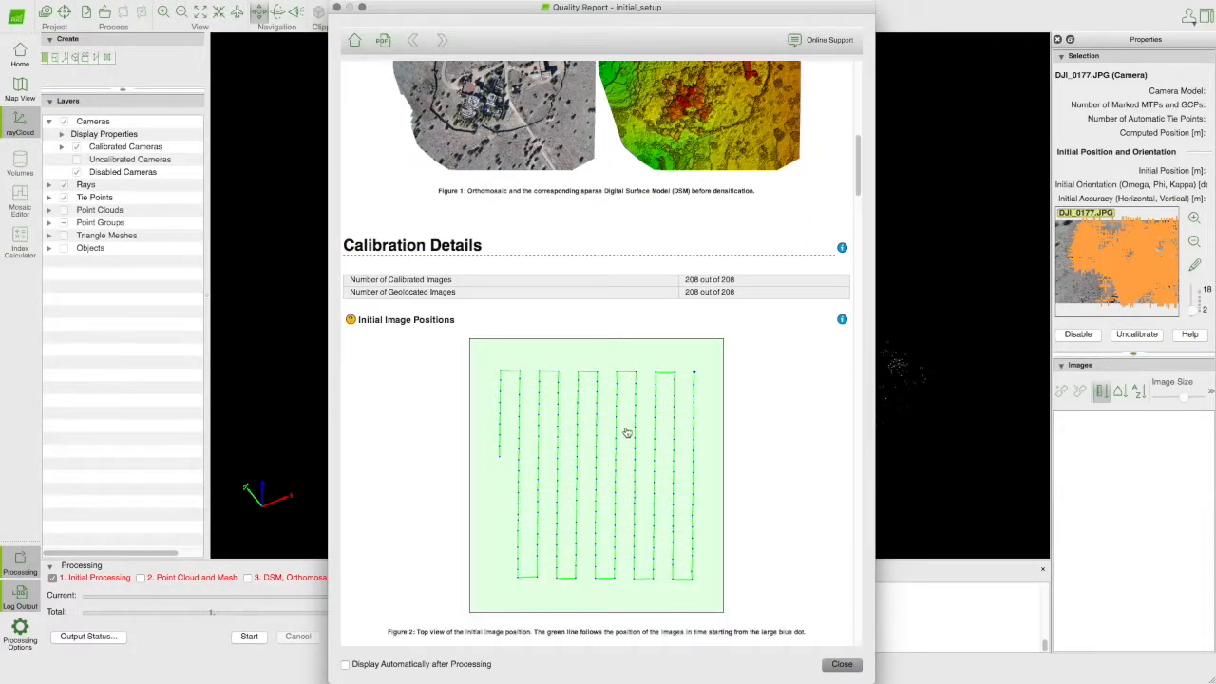
{"action": "scroll", "coordinate": [627, 432], "scroll_direction": "down", "scroll_amount": 7}
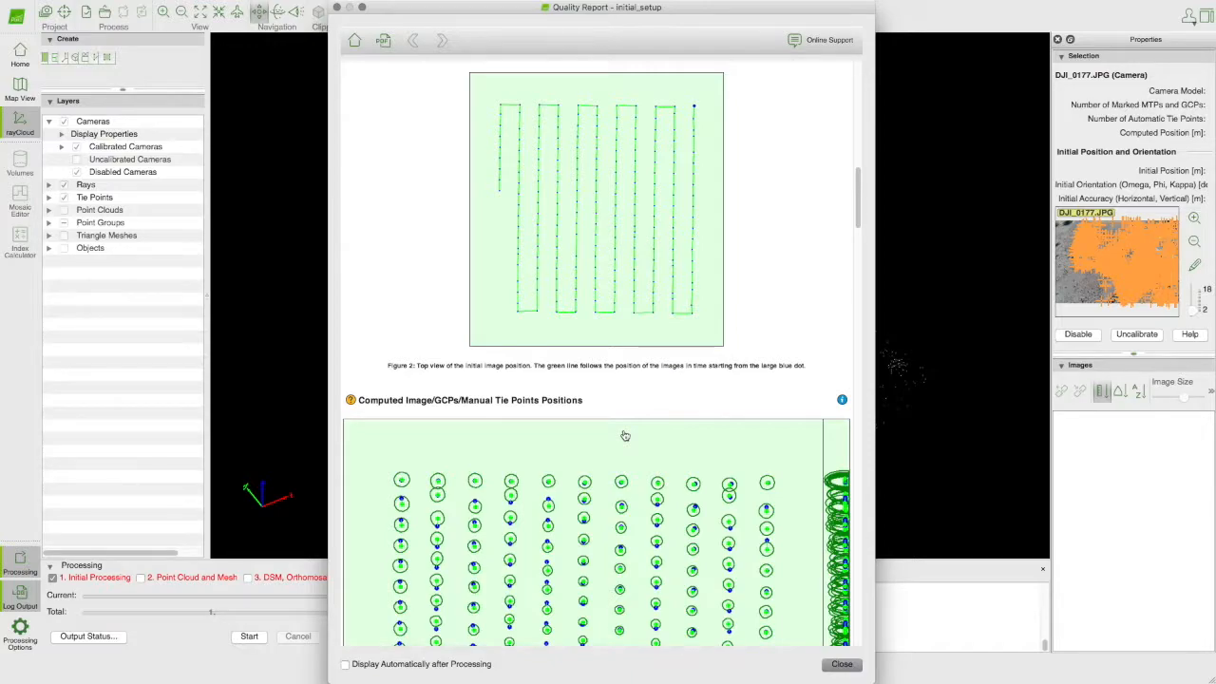
{"action": "scroll", "coordinate": [625, 435], "scroll_direction": "down", "scroll_amount": 5}
{"action": "scroll", "coordinate": [625, 433], "scroll_direction": "down", "scroll_amount": 10}
{"action": "scroll", "coordinate": [625, 434], "scroll_direction": "down", "scroll_amount": 4}
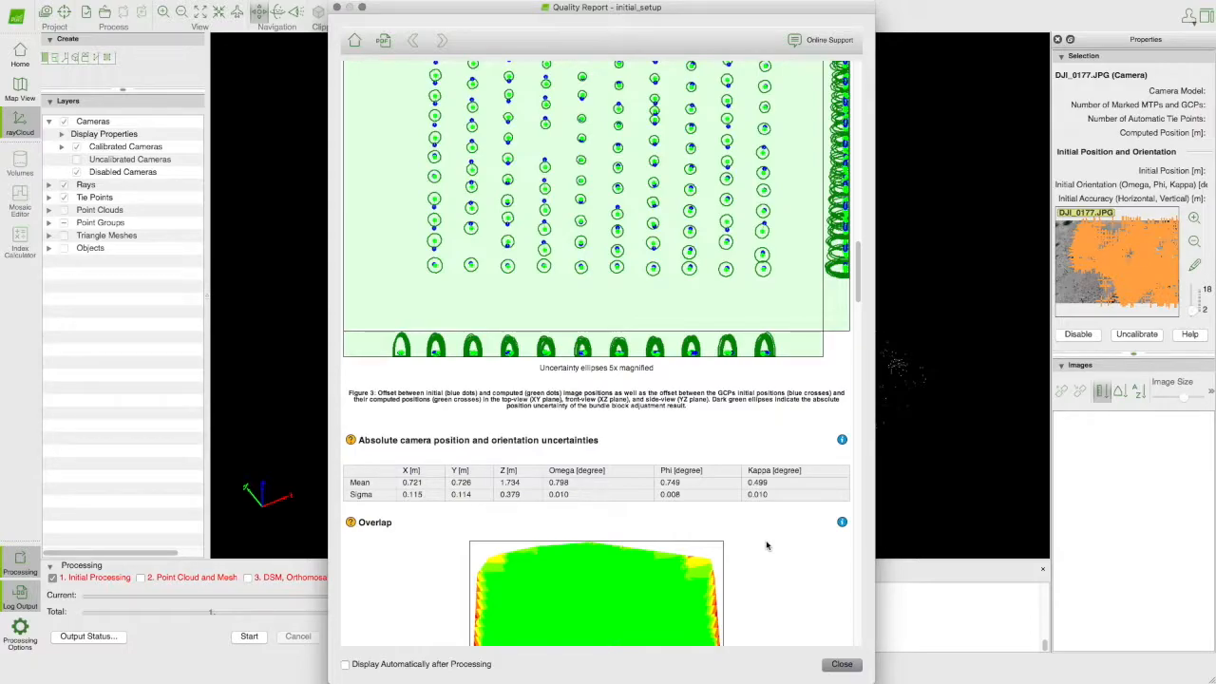
{"action": "left_click", "coordinate": [841, 664]}
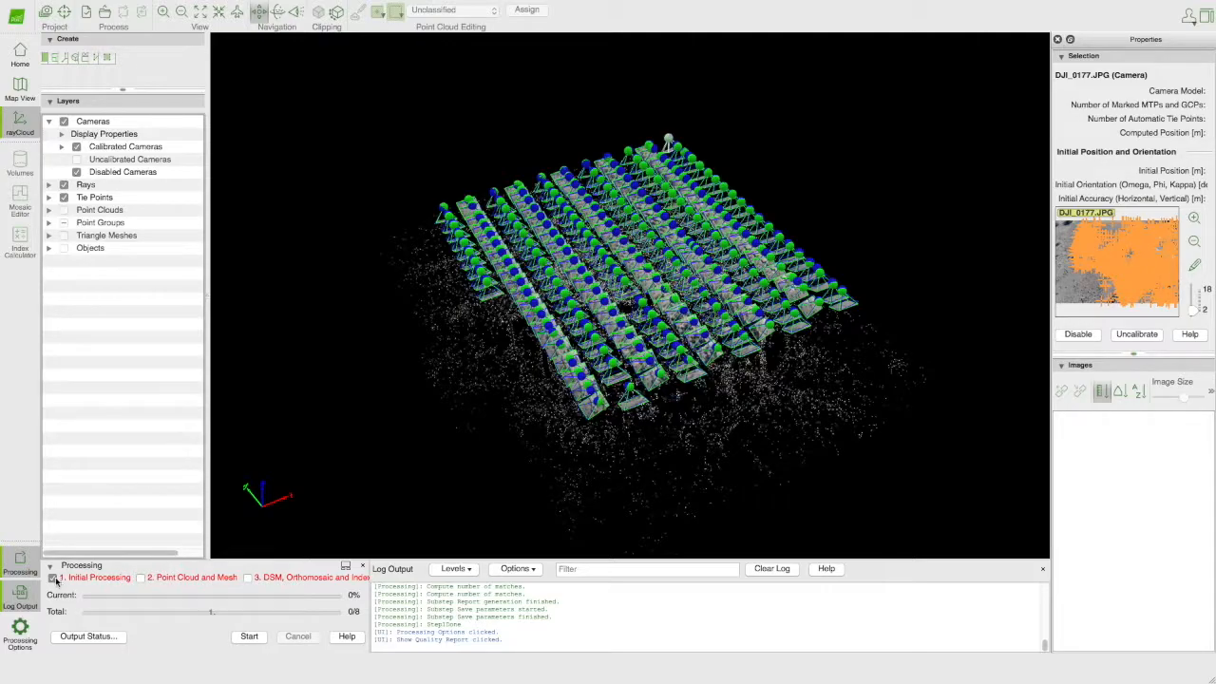
Enable Point Cloud and Mesh processing, keep the image scale at 1/2 (Half image size, Default), and turn off the LAS point cloud export
{"action": "left_click", "coordinate": [25, 632]}
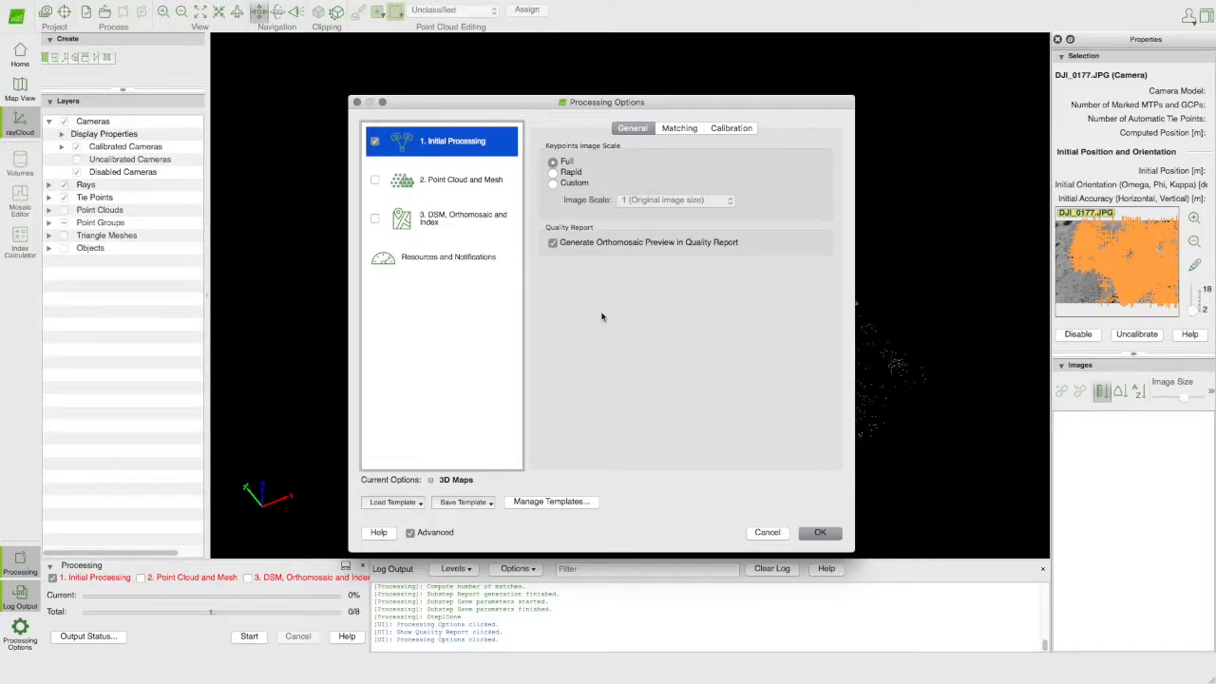
{"action": "left_click", "coordinate": [376, 180]}
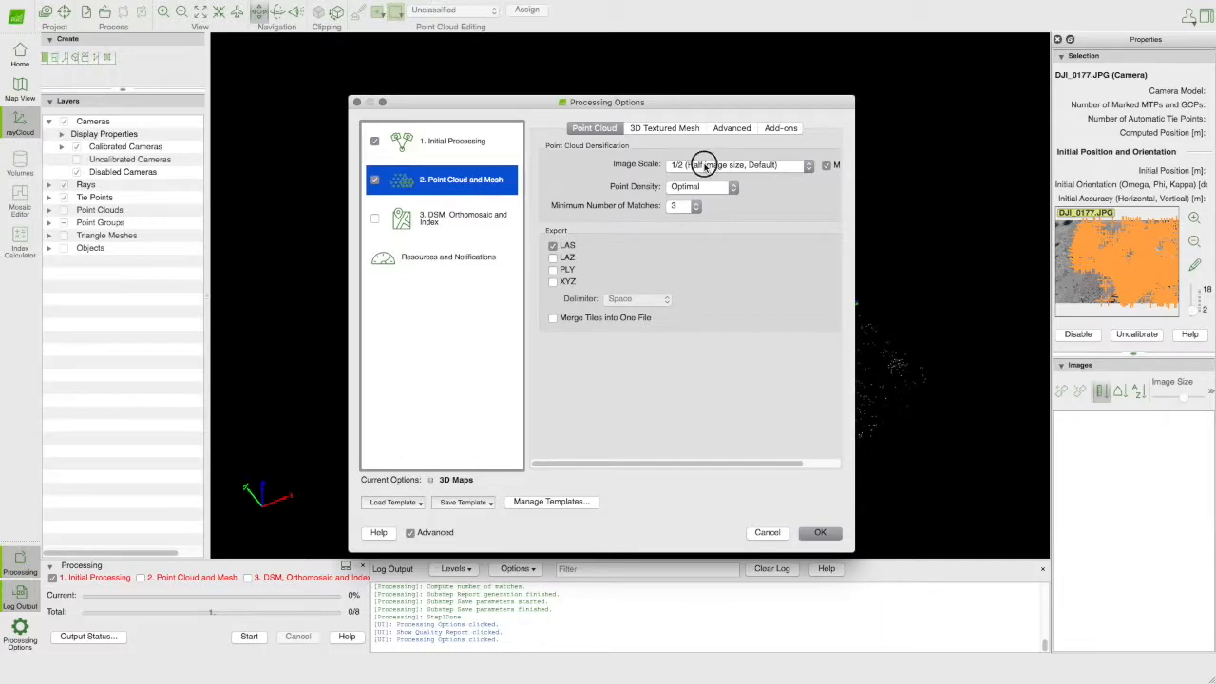
{"action": "left_click", "coordinate": [706, 166]}
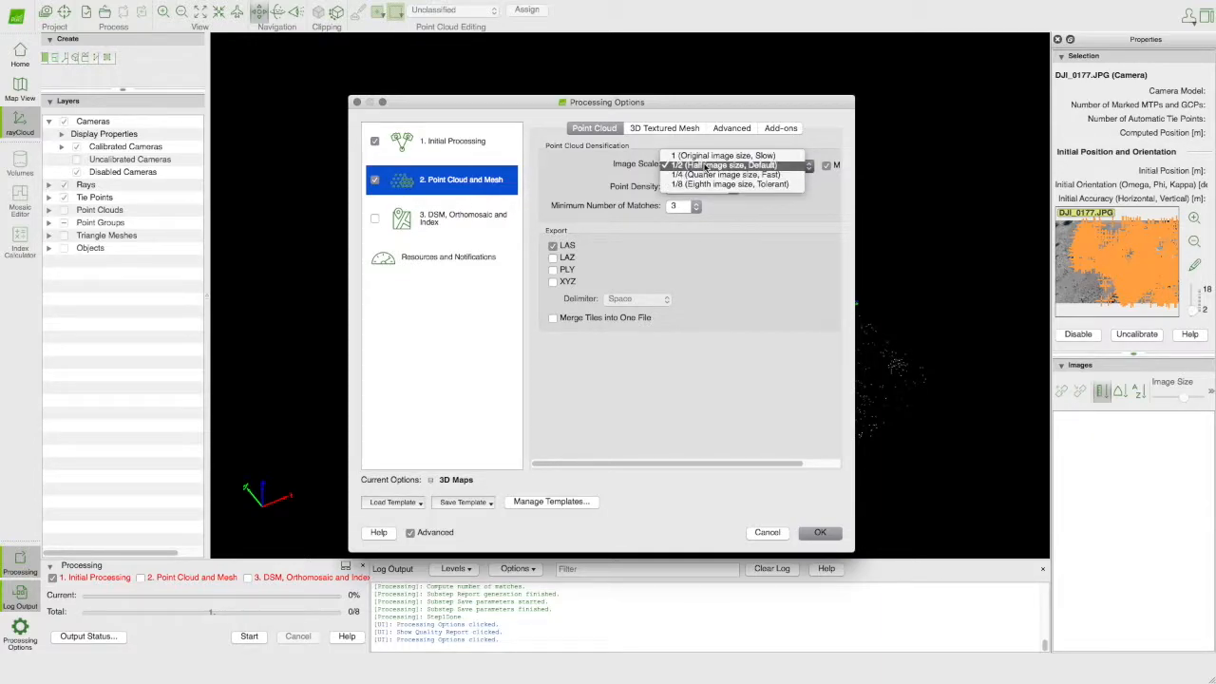
{"action": "left_click", "coordinate": [702, 166]}
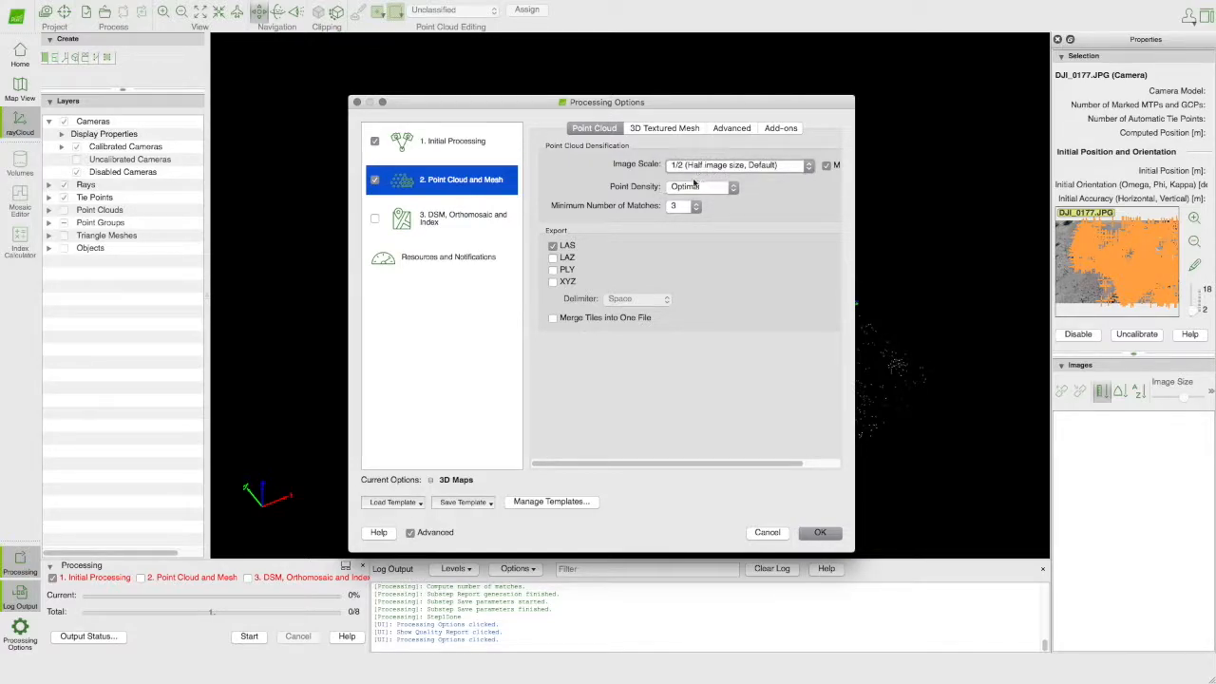
{"action": "left_click", "coordinate": [553, 246]}
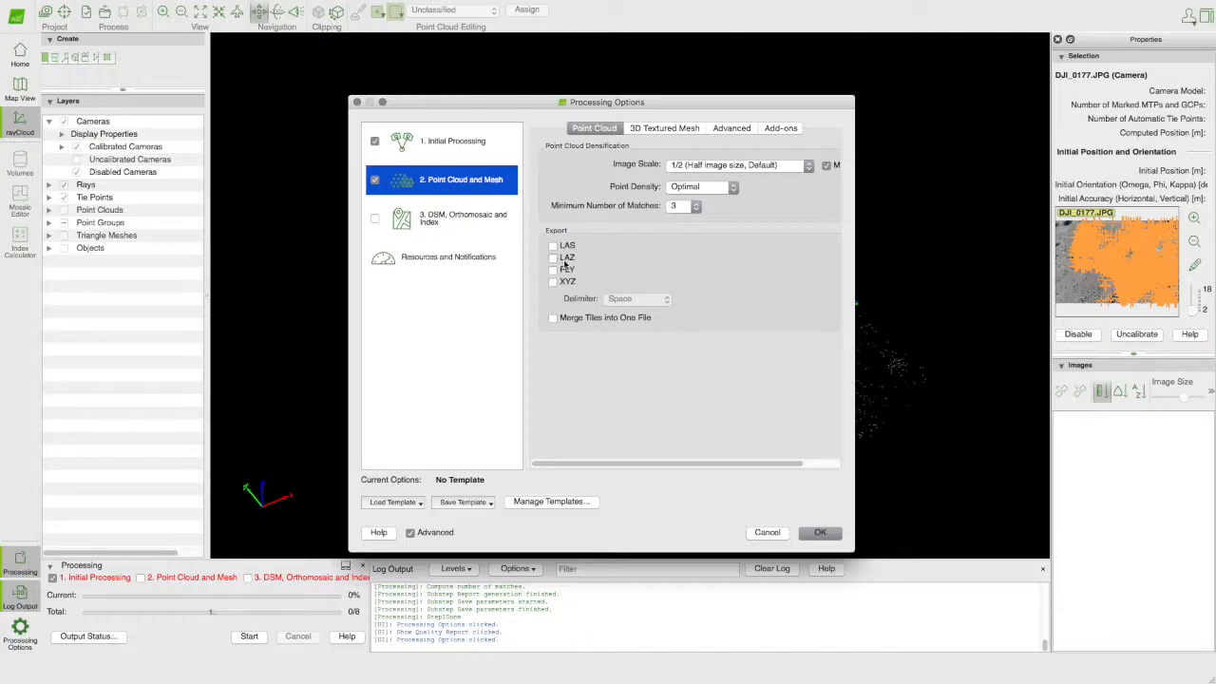
Turn off the OBJ and FBX exports for the 3D textured mesh and apply the processing options
{"action": "left_click", "coordinate": [645, 129]}
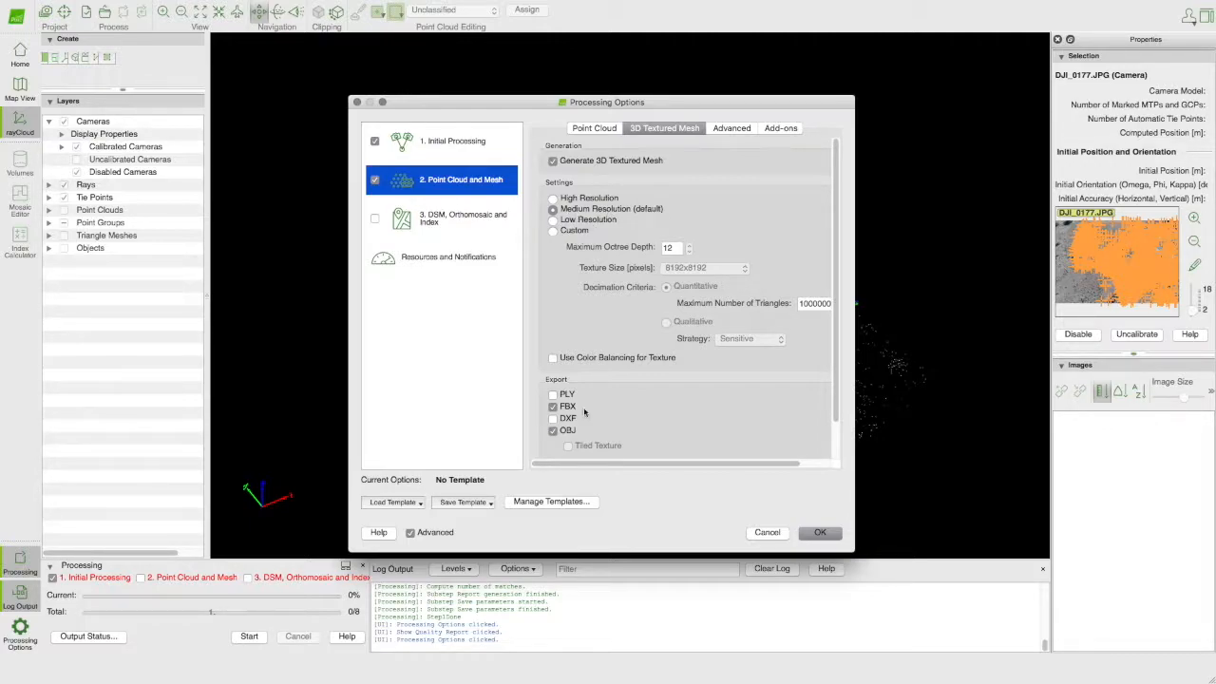
{"action": "left_click", "coordinate": [552, 430]}
{"action": "left_click", "coordinate": [554, 407]}
{"action": "scroll", "coordinate": [627, 378], "scroll_direction": "down", "scroll_amount": 2}
{"action": "scroll", "coordinate": [626, 377], "scroll_direction": "up", "scroll_amount": 2}
{"action": "left_click", "coordinate": [821, 532]}
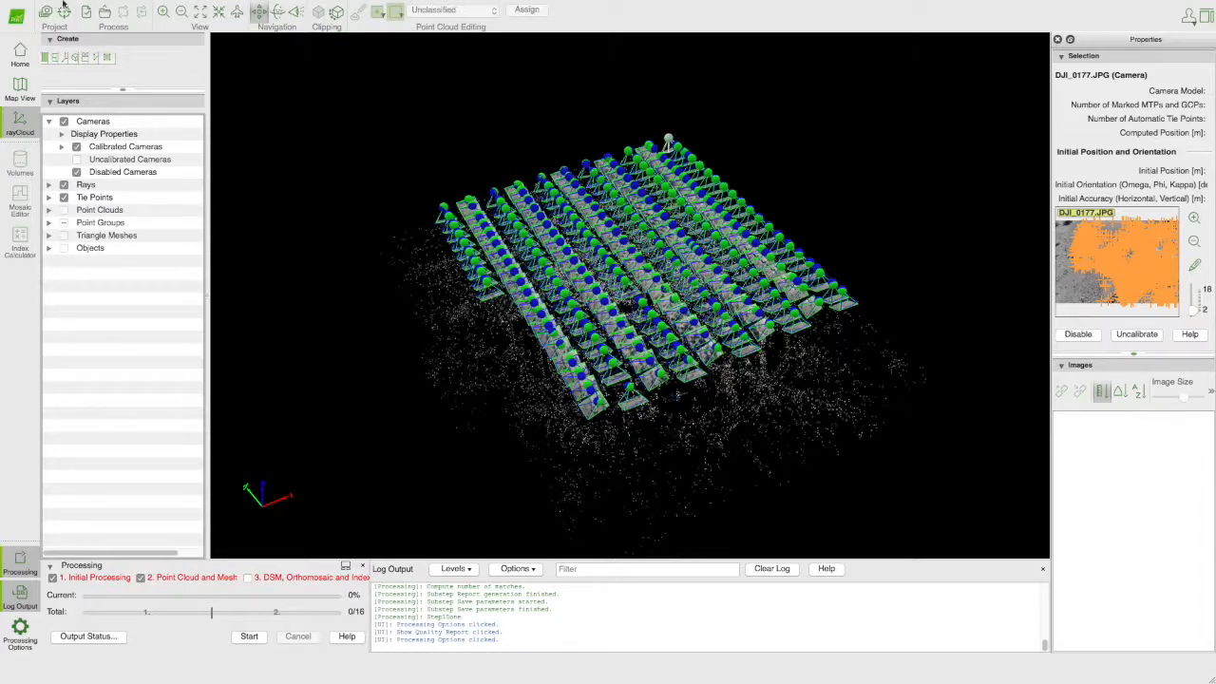
{"action": "left_click", "coordinate": [118, 7]}
{"action": "mouse_move", "coordinate": [145, 6]}
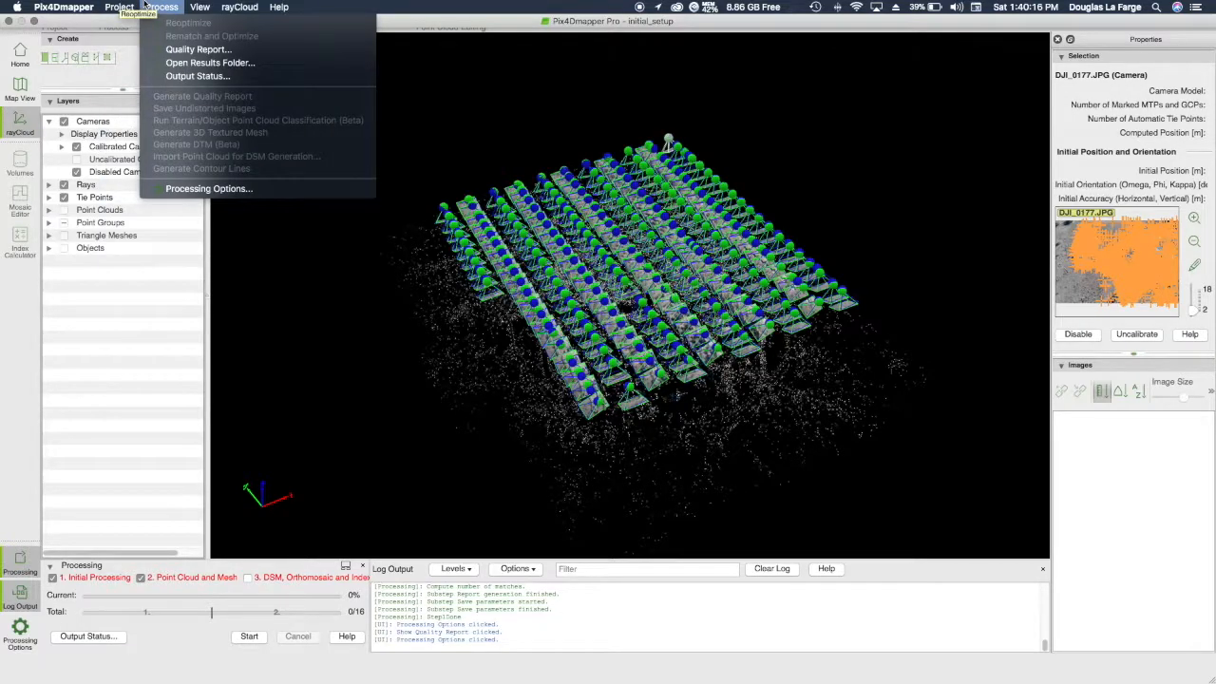
{"action": "mouse_move", "coordinate": [237, 7]}
{"action": "left_click", "coordinate": [180, 6]}
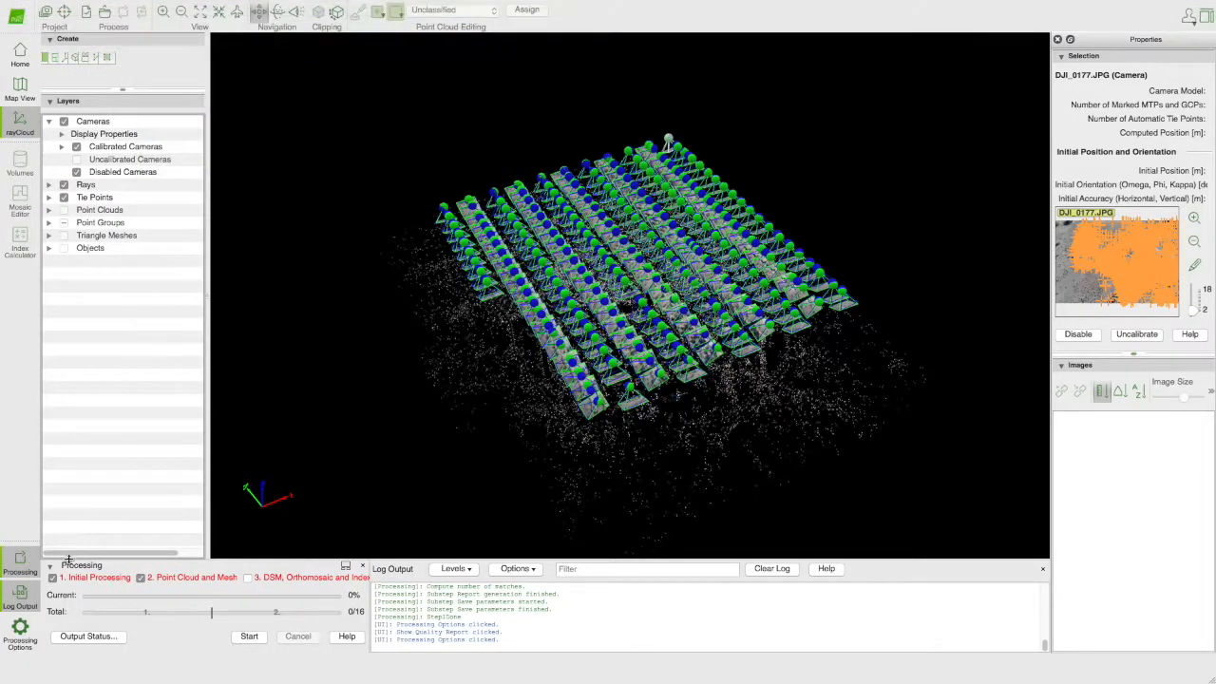
Try disabling 3D textured mesh generation in the processing options, check the point cloud settings, and re-enable mesh generation
{"action": "left_click", "coordinate": [21, 629]}
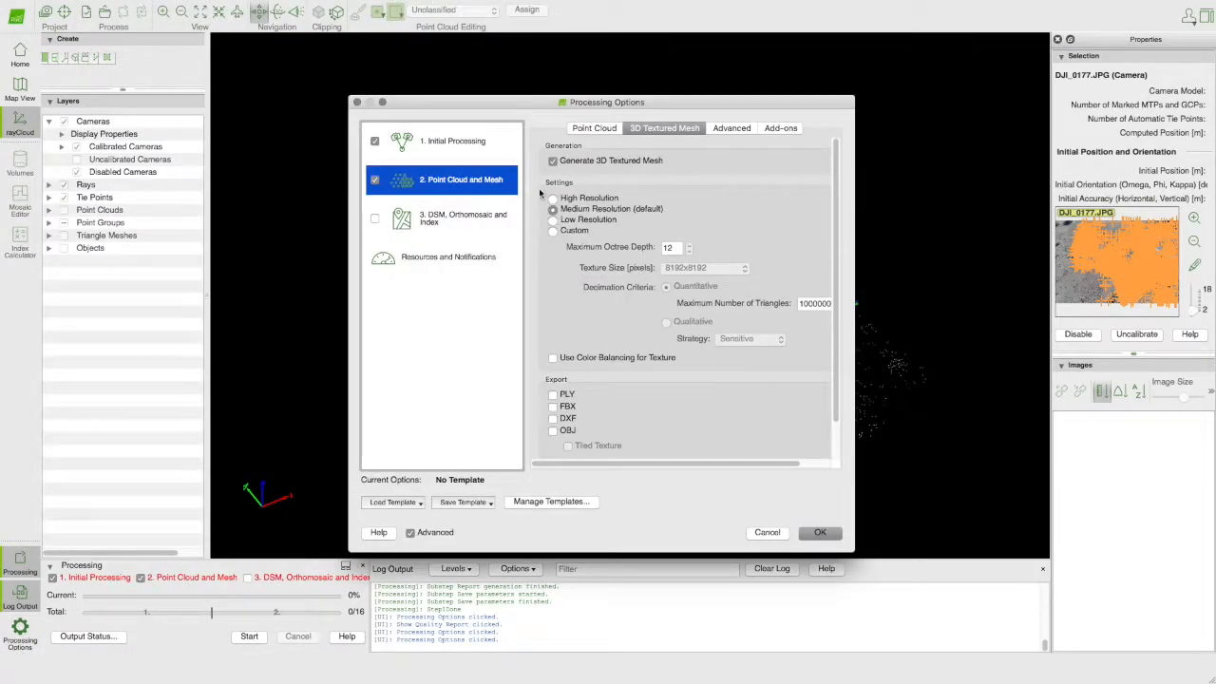
{"action": "left_click", "coordinate": [554, 162]}
{"action": "left_click", "coordinate": [588, 128]}
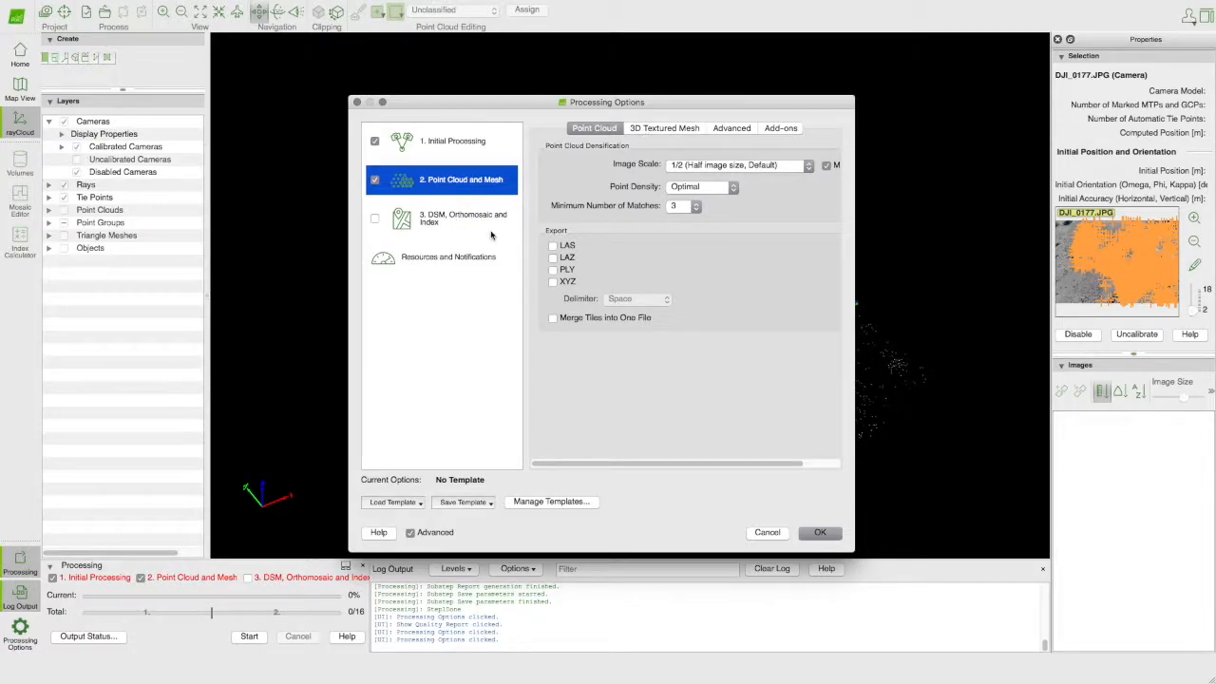
{"action": "left_click", "coordinate": [664, 127]}
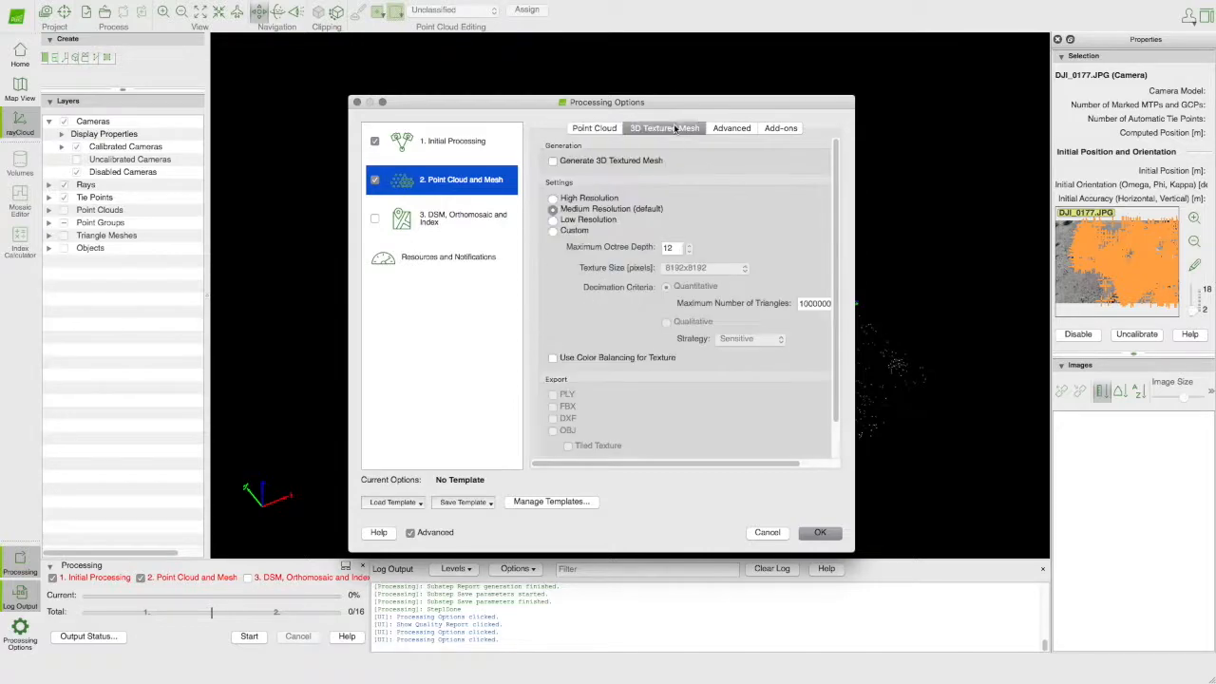
{"action": "left_click", "coordinate": [552, 162]}
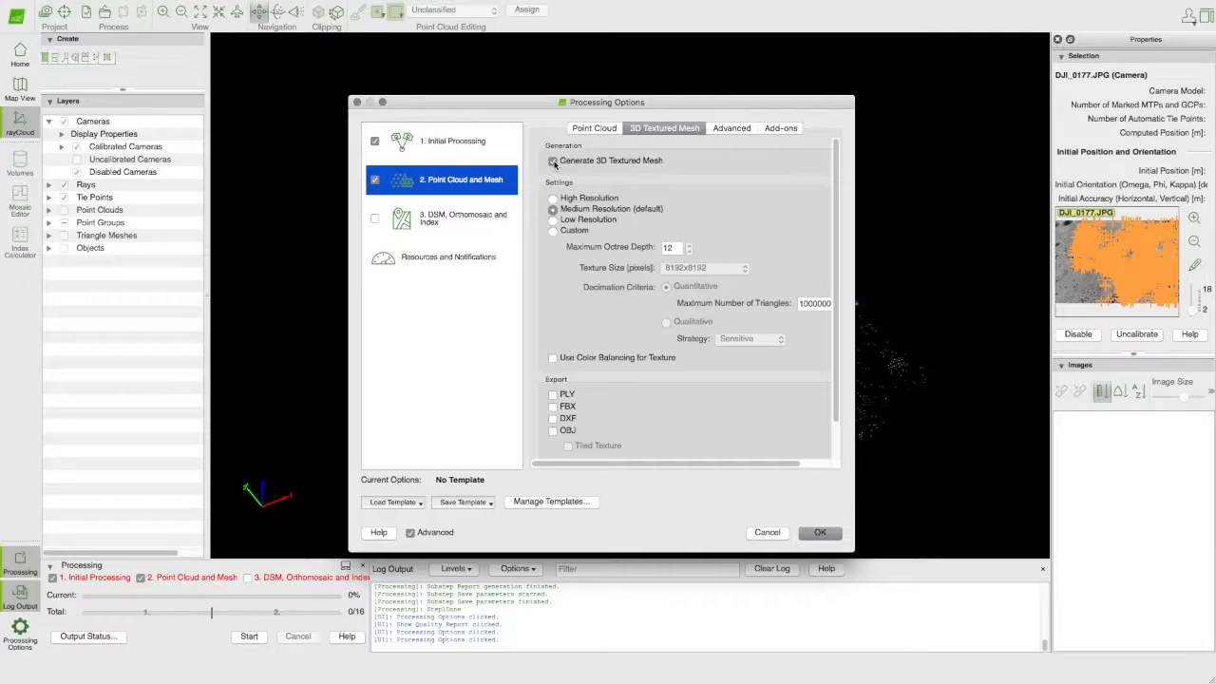
{"action": "left_click", "coordinate": [821, 533]}
Start processing the project with Initial Processing and Point Cloud and Mesh enabled
{"action": "left_click", "coordinate": [249, 637]}
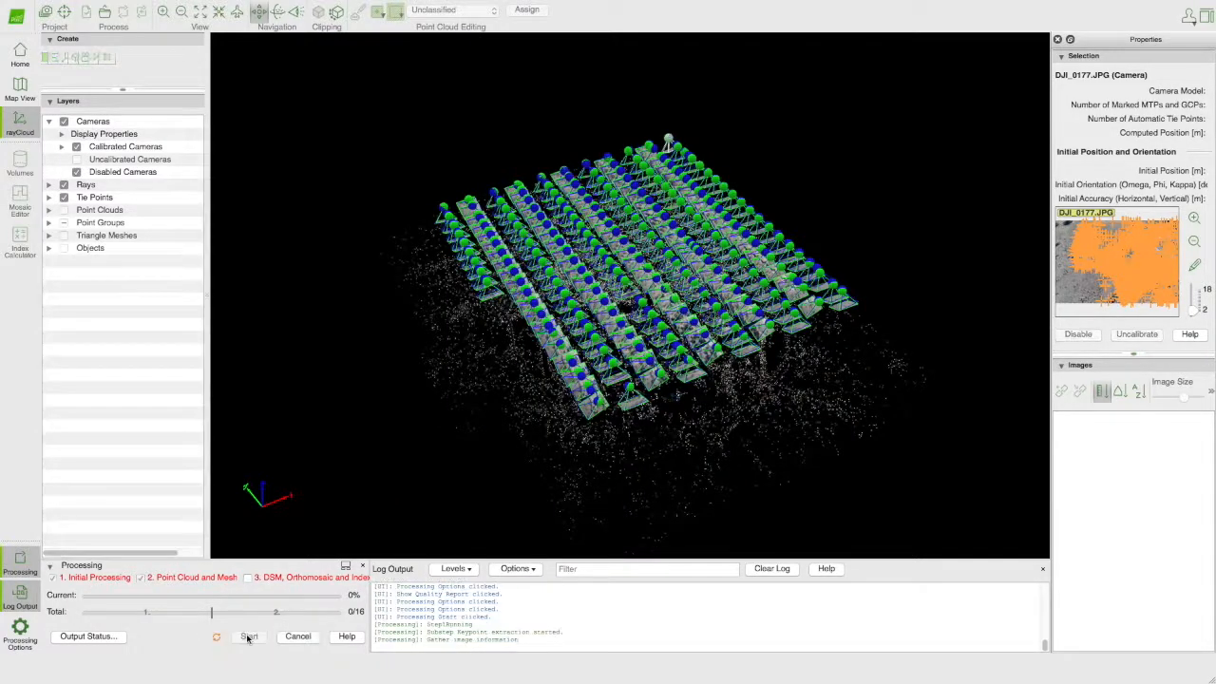